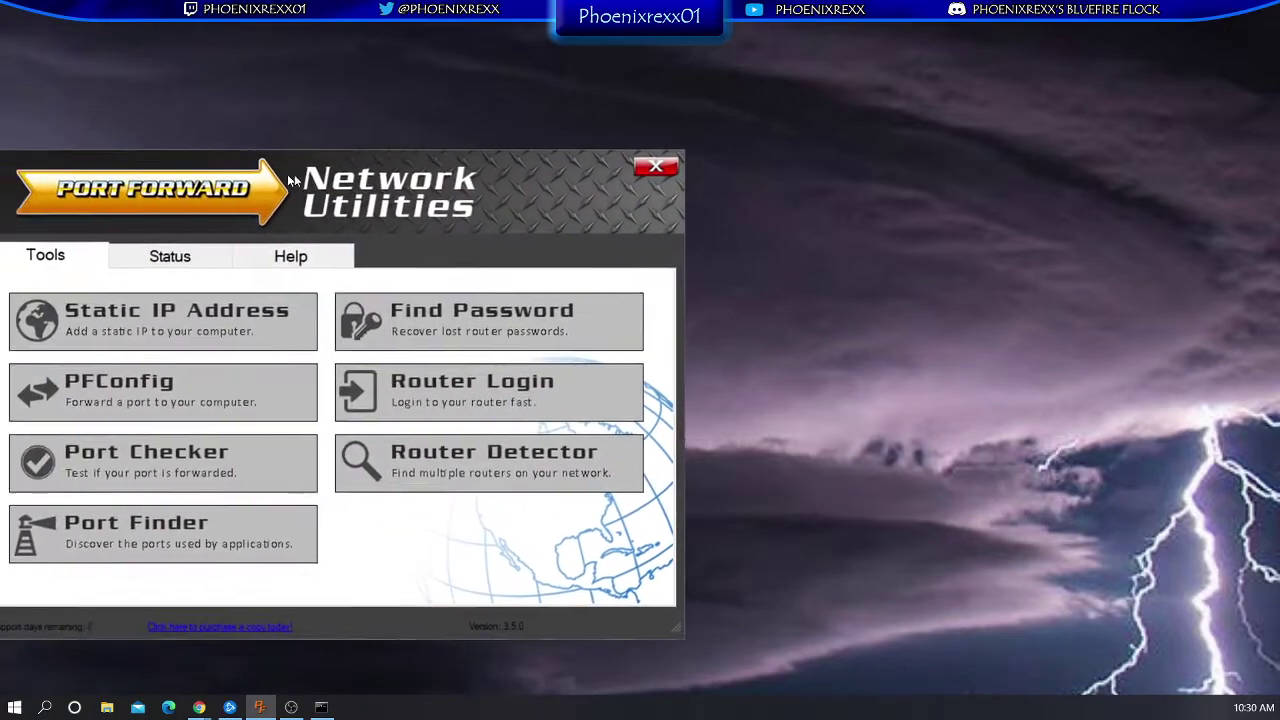
Drag the Port Forward Network Utilities window by its title bar to the centre of the screen
{"action": "left_click_drag", "start_coordinate": [294, 174], "coordinate": [503, 151]}
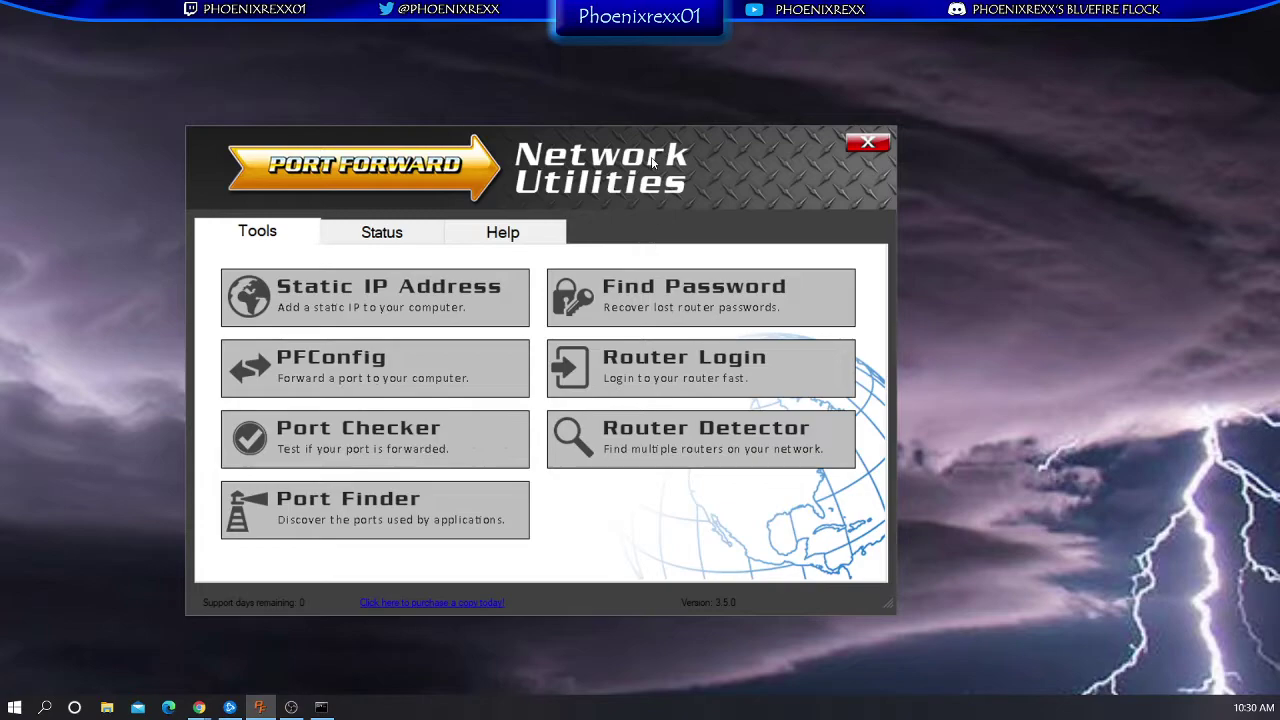
Minimize Network Utilities and log in to the gateway in Chrome with the saved credentials
{"action": "left_click", "coordinate": [868, 142]}
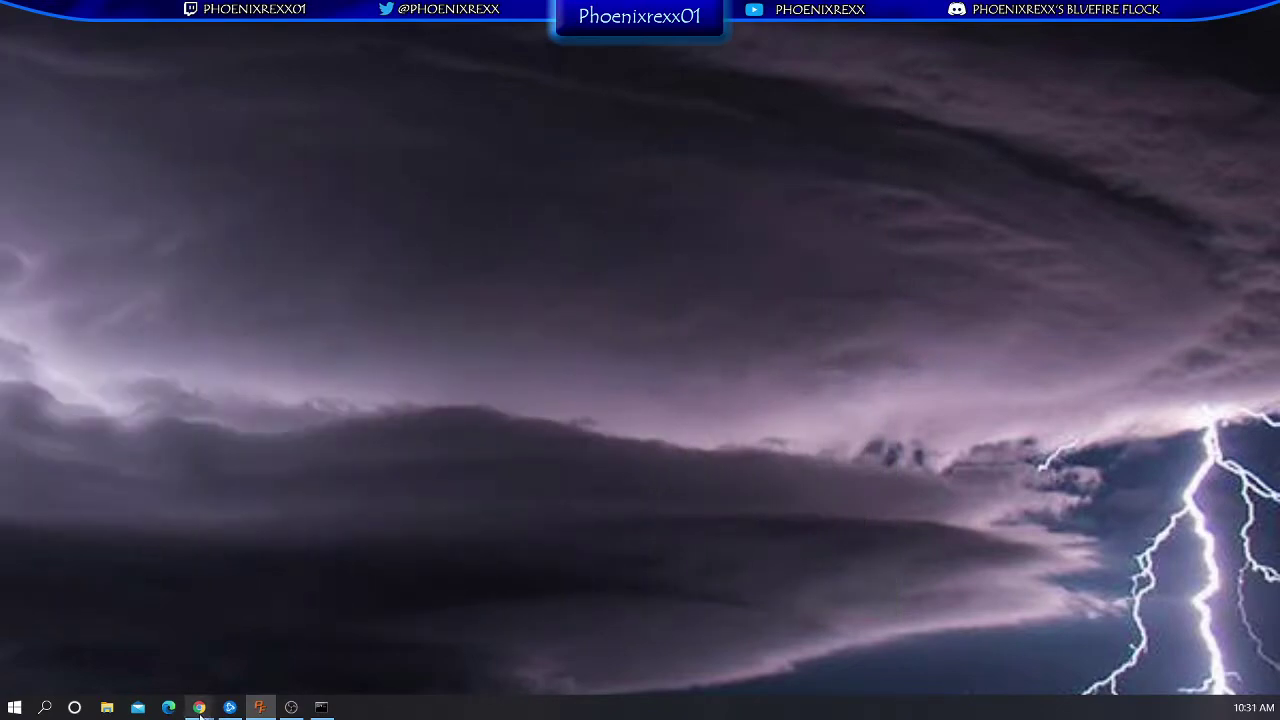
{"action": "mouse_move", "coordinate": [199, 707]}
{"action": "left_click", "coordinate": [360, 591]}
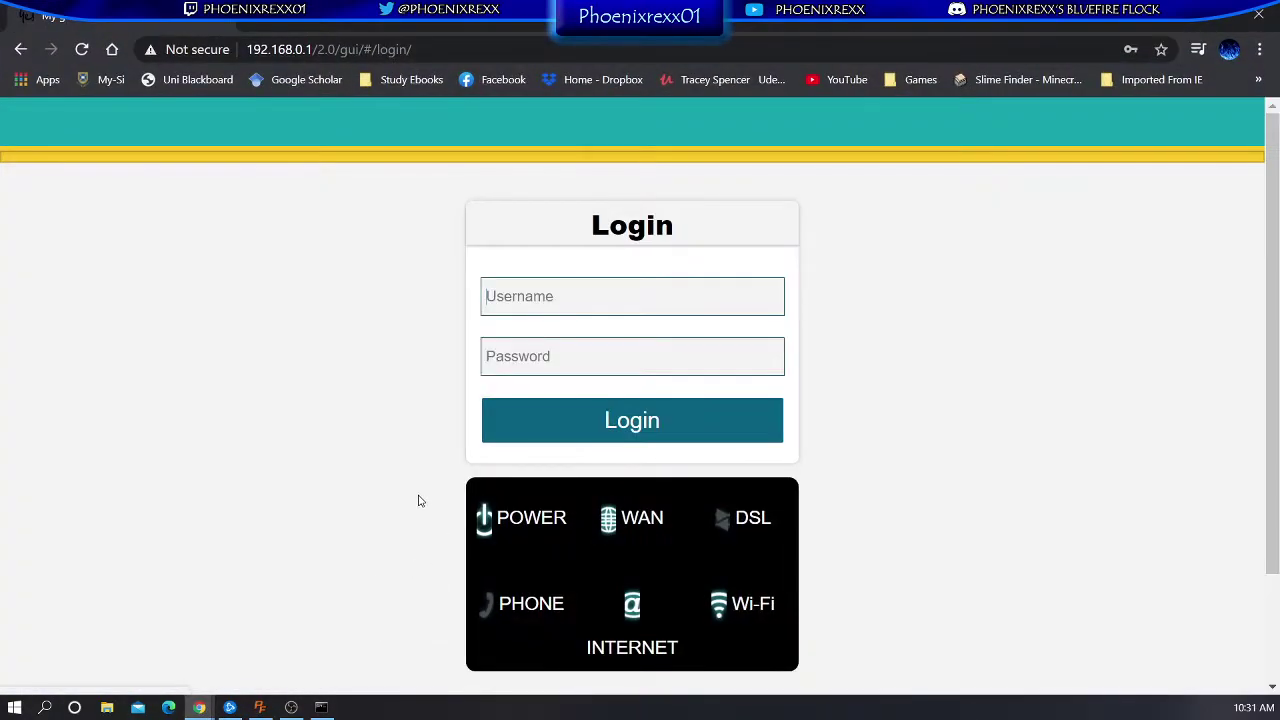
{"action": "left_click", "coordinate": [621, 308]}
{"action": "left_click", "coordinate": [625, 436]}
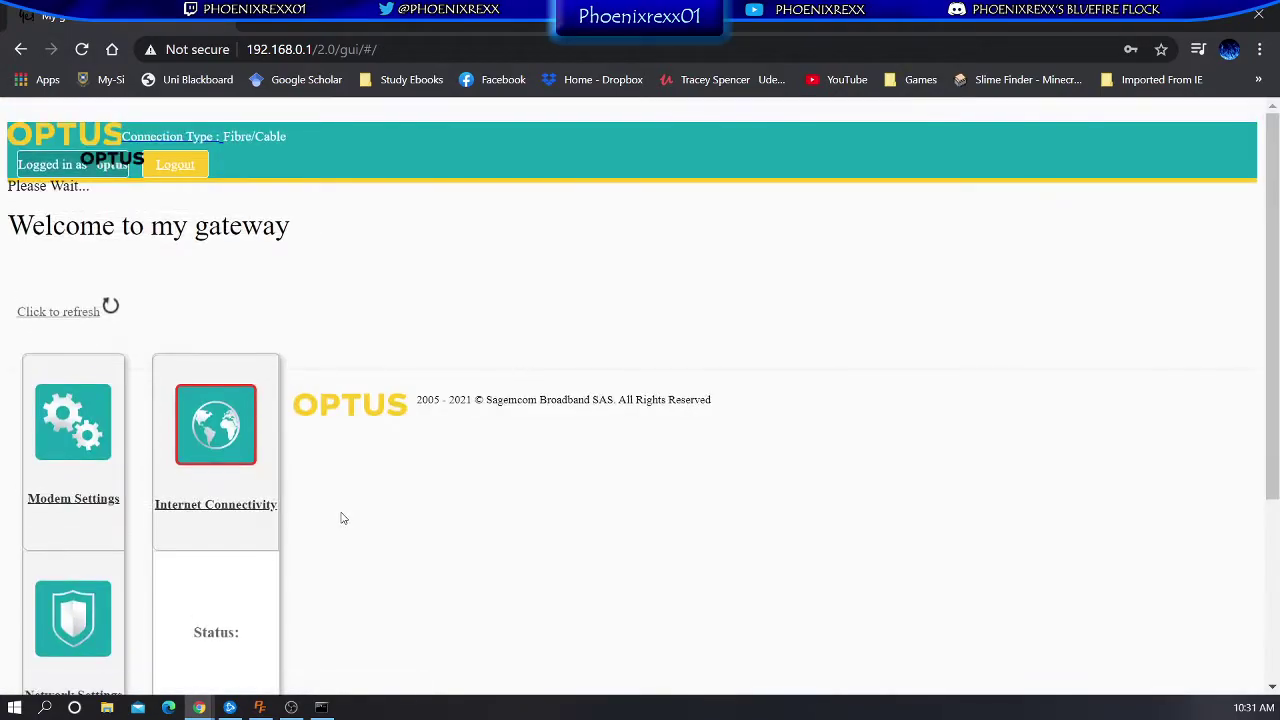
Refresh the gateway overview and open the Port Forwarding tab under Network Settings
{"action": "left_click", "coordinate": [82, 49]}
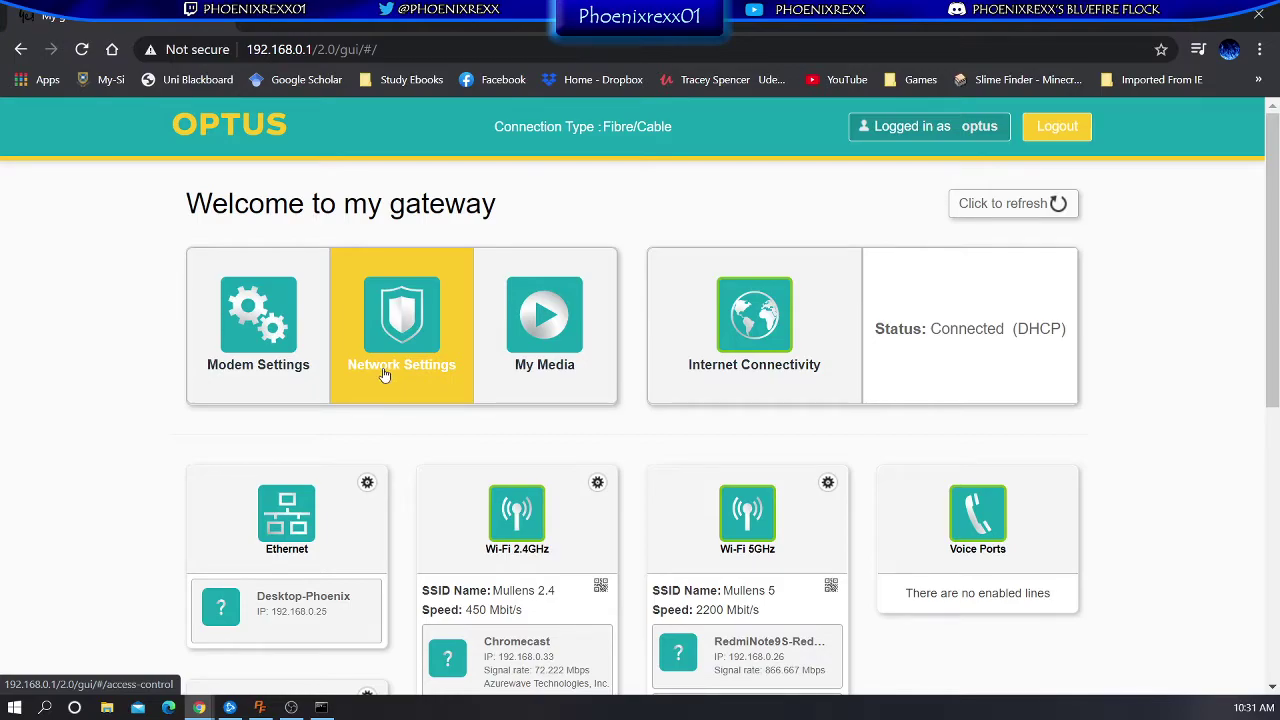
{"action": "left_click", "coordinate": [384, 374]}
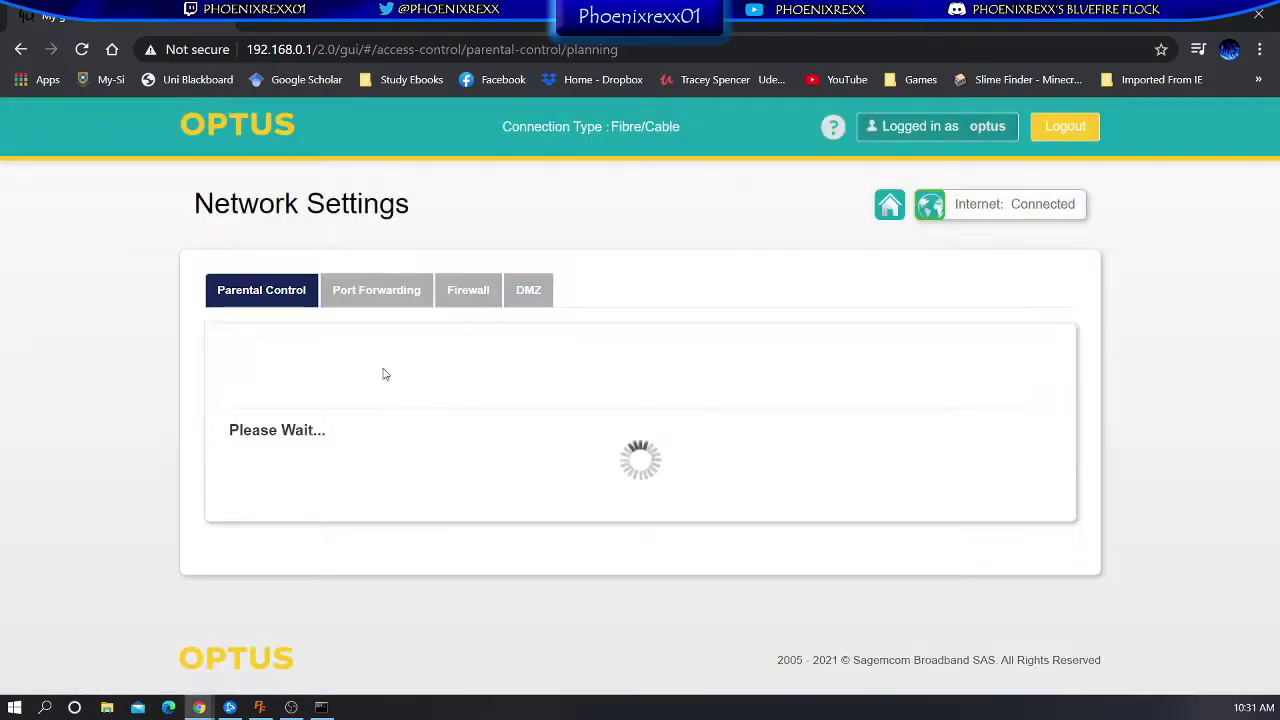
{"action": "left_click", "coordinate": [392, 298]}
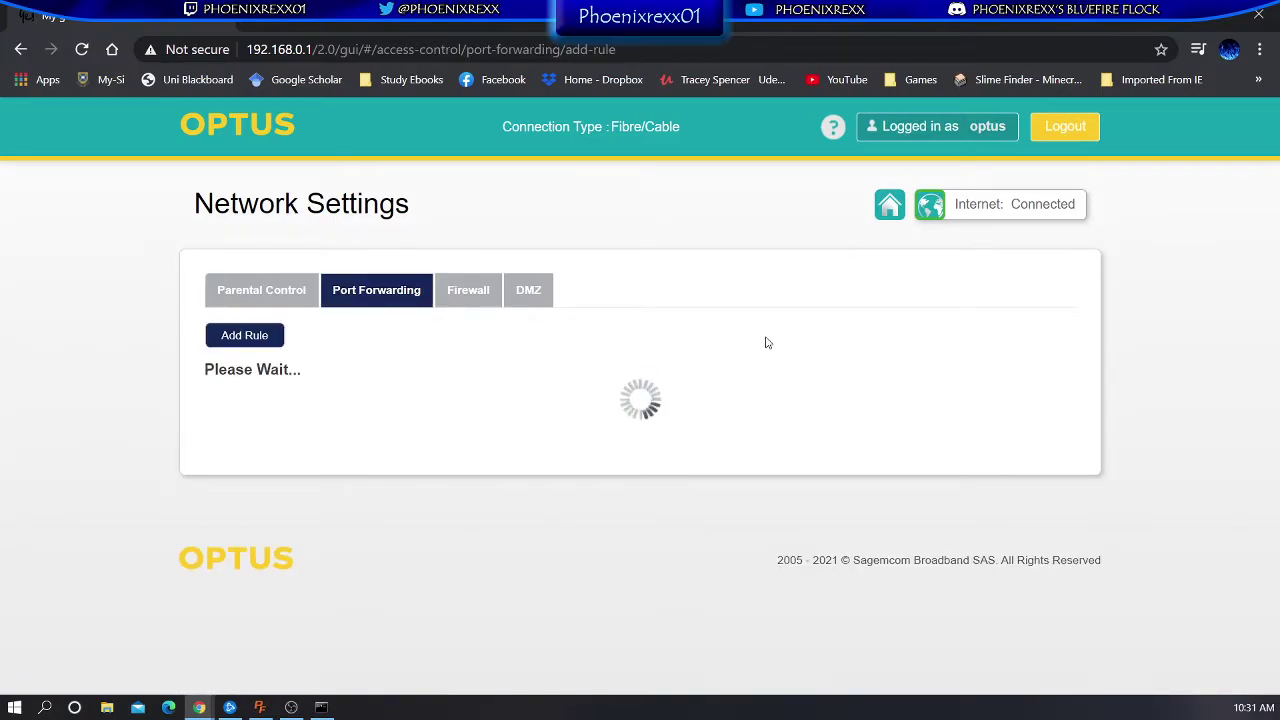
{"action": "scroll", "coordinate": [602, 367], "scroll_direction": "down", "scroll_amount": 6}
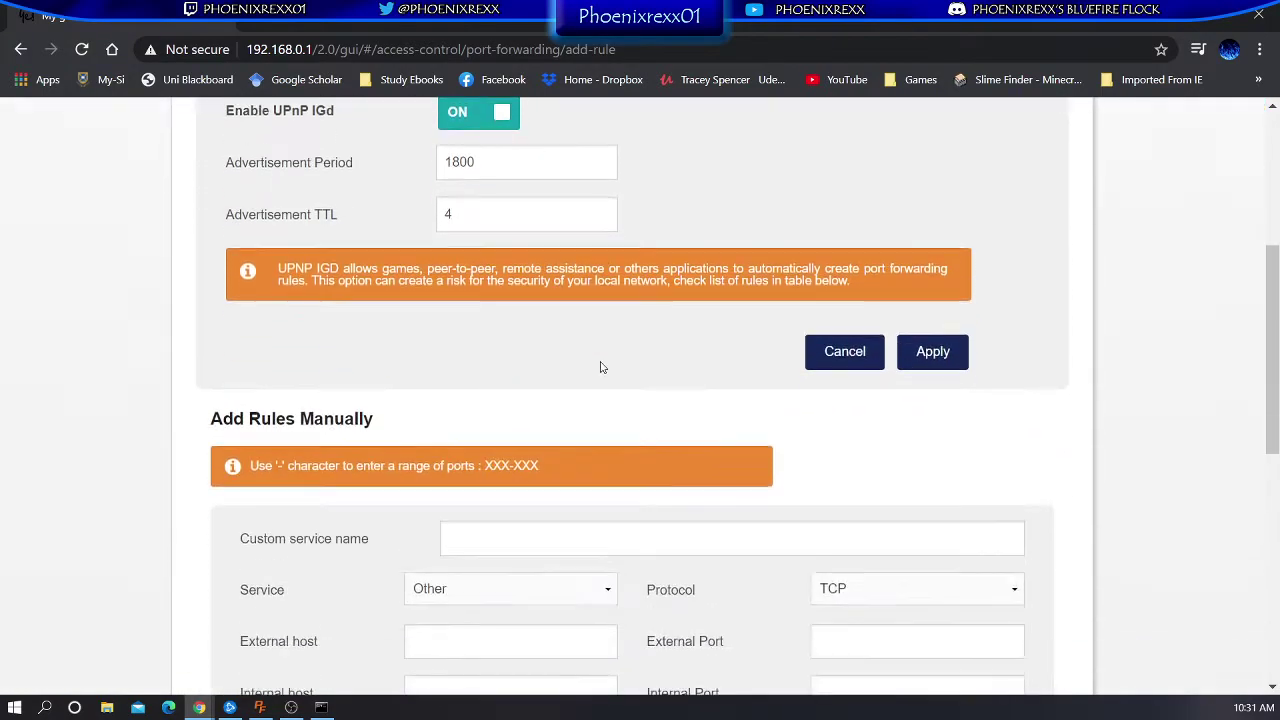
{"action": "scroll", "coordinate": [601, 366], "scroll_direction": "down", "scroll_amount": 4}
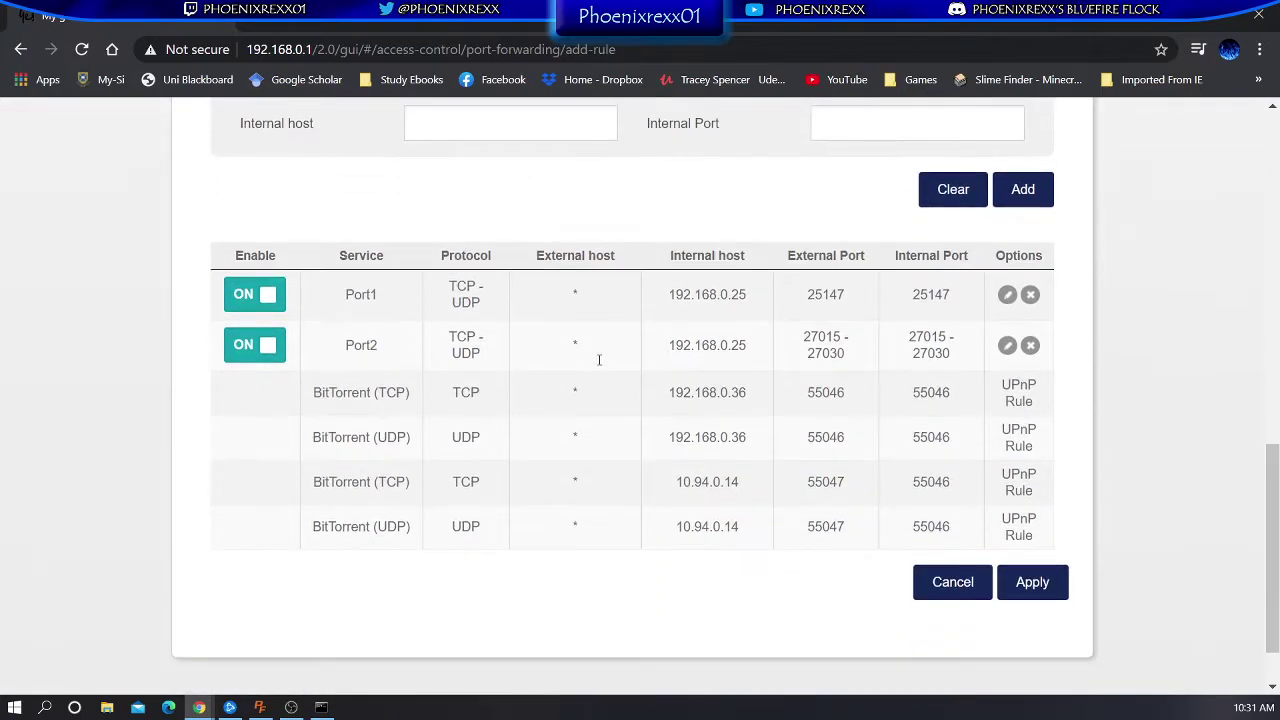
{"action": "scroll", "coordinate": [600, 360], "scroll_direction": "up", "scroll_amount": 2}
{"action": "scroll", "coordinate": [598, 362], "scroll_direction": "up", "scroll_amount": 3}
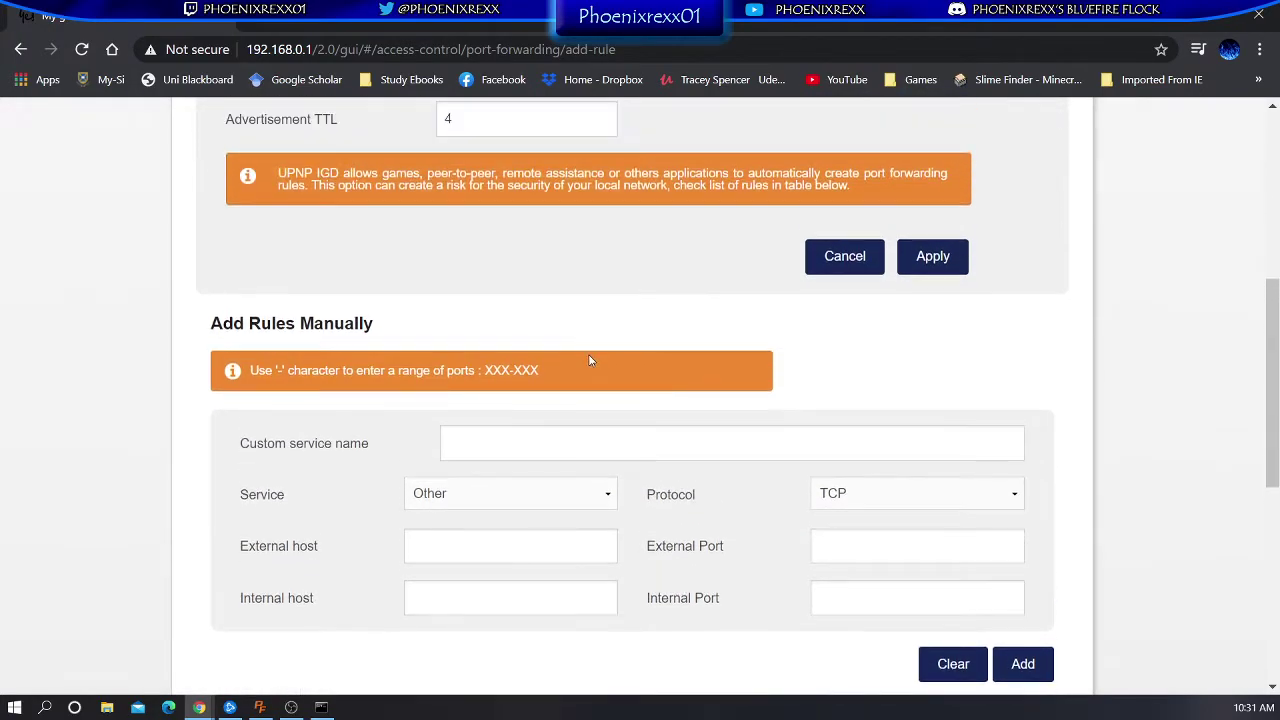
{"action": "key", "text": "alt+Tab"}
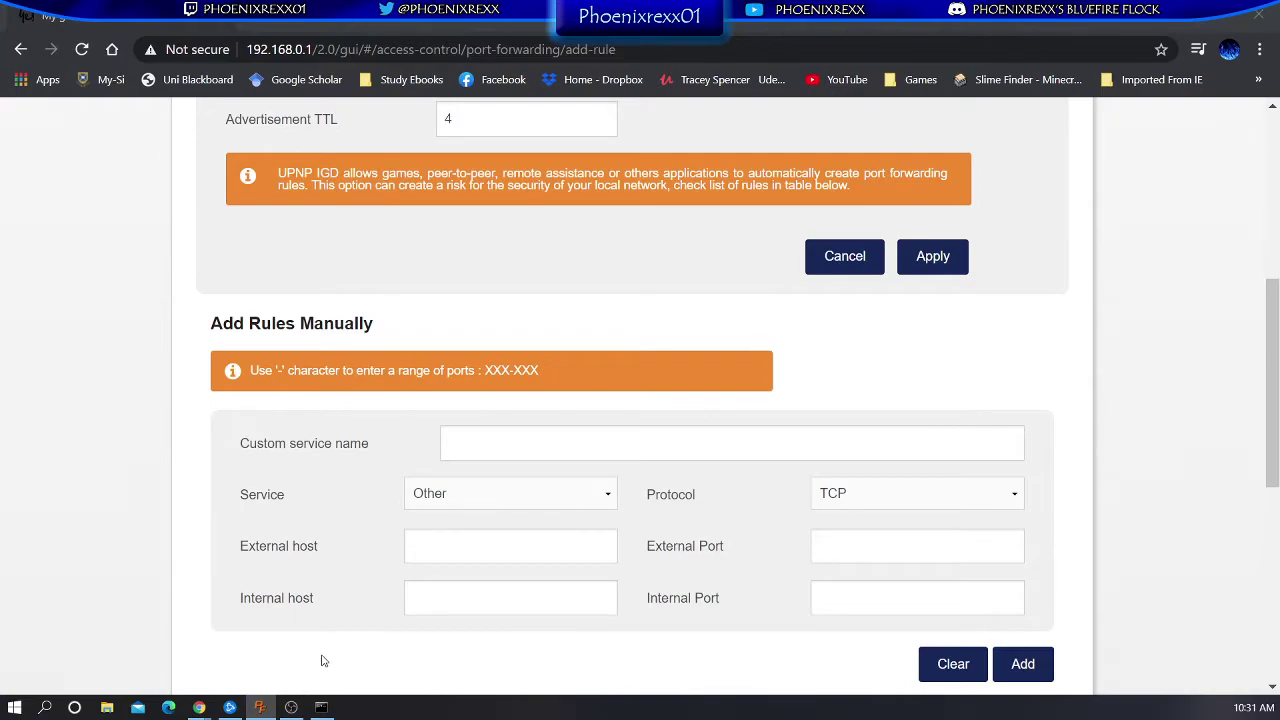
{"action": "left_click", "coordinate": [323, 709]}
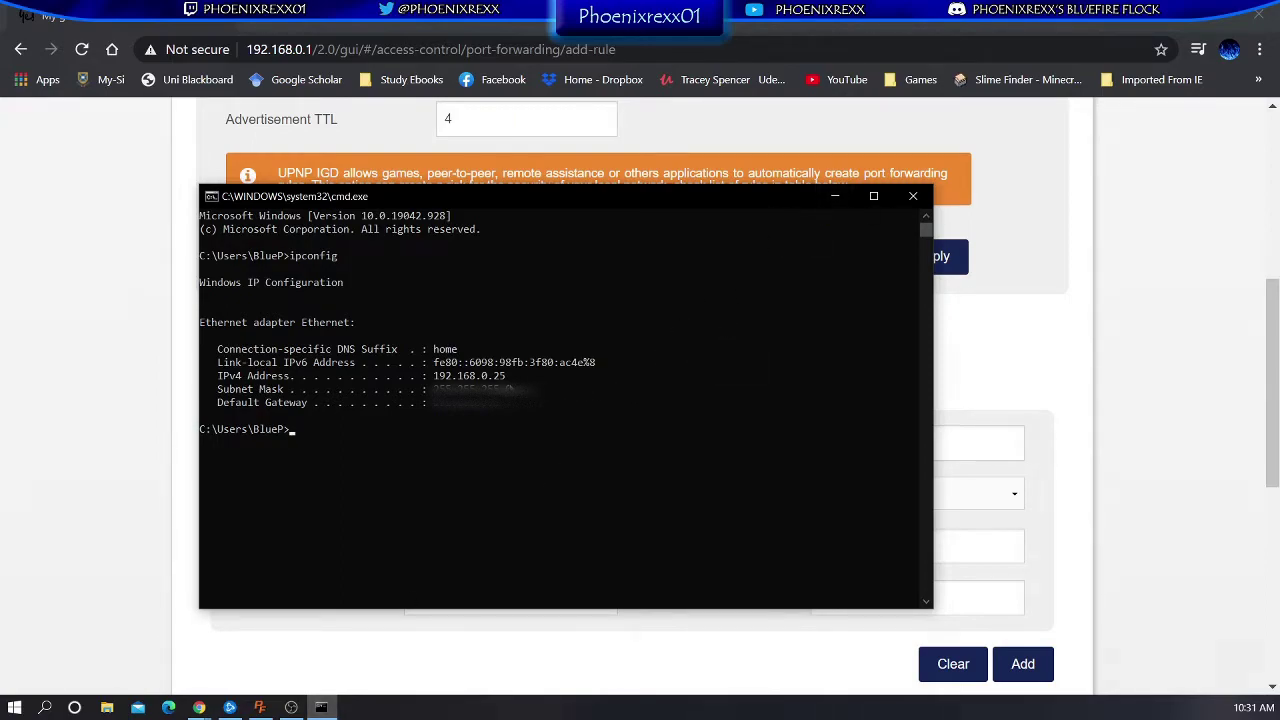
{"action": "left_click", "coordinate": [838, 195]}
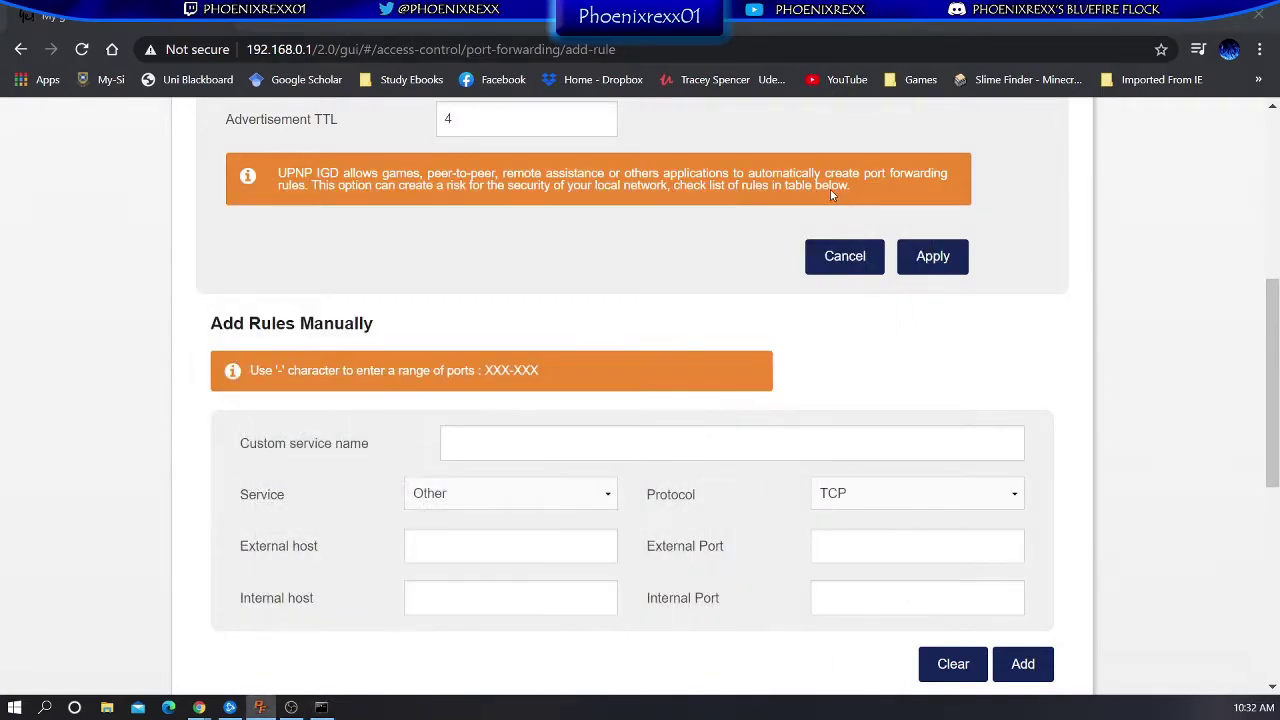
Name the custom service Port3, keeping Service set to Other
{"action": "left_click", "coordinate": [537, 444]}
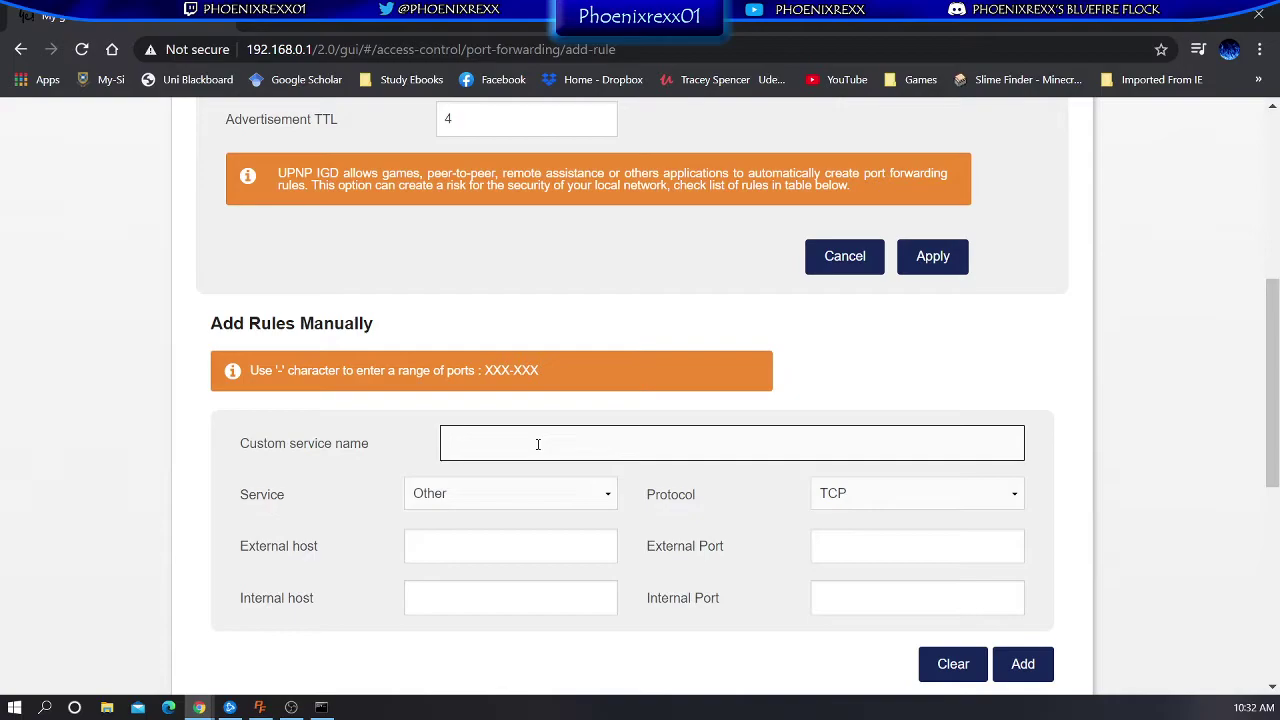
{"action": "type", "text": "Port3"}
{"action": "left_click", "coordinate": [496, 493]}
{"action": "scroll", "coordinate": [500, 430], "scroll_direction": "down", "scroll_amount": 1}
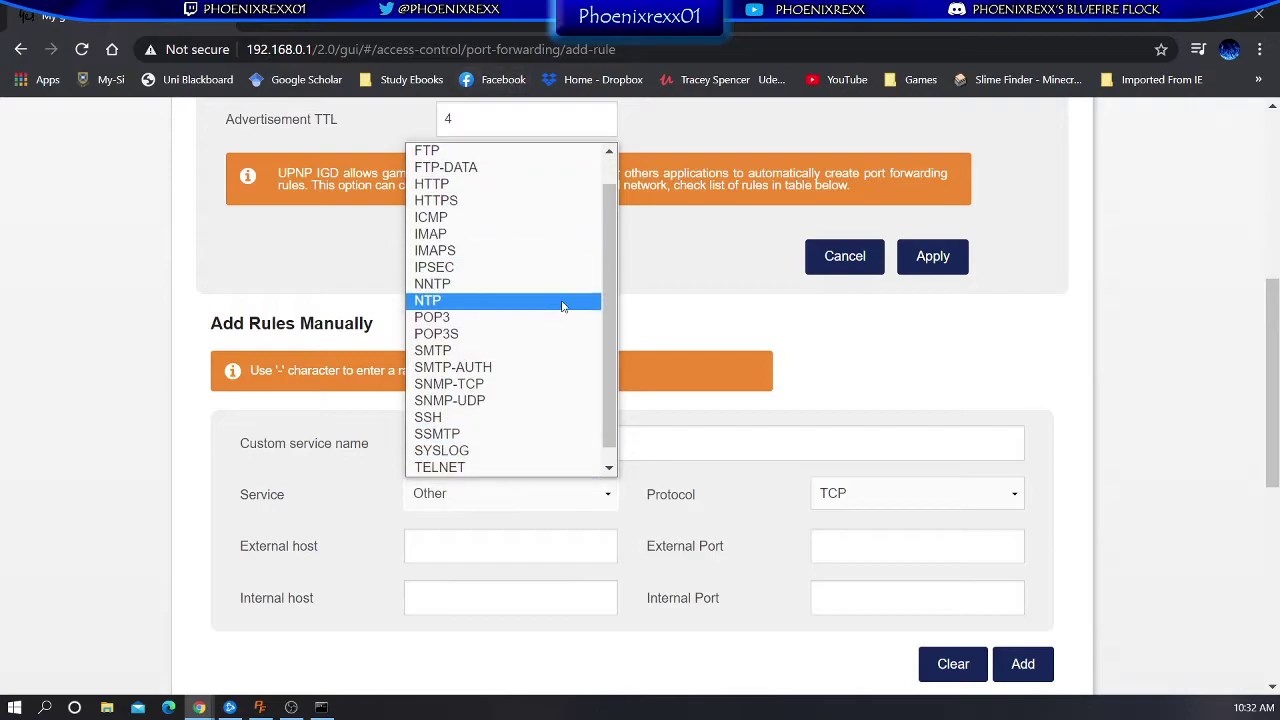
{"action": "scroll", "coordinate": [505, 375], "scroll_direction": "up", "scroll_amount": 2}
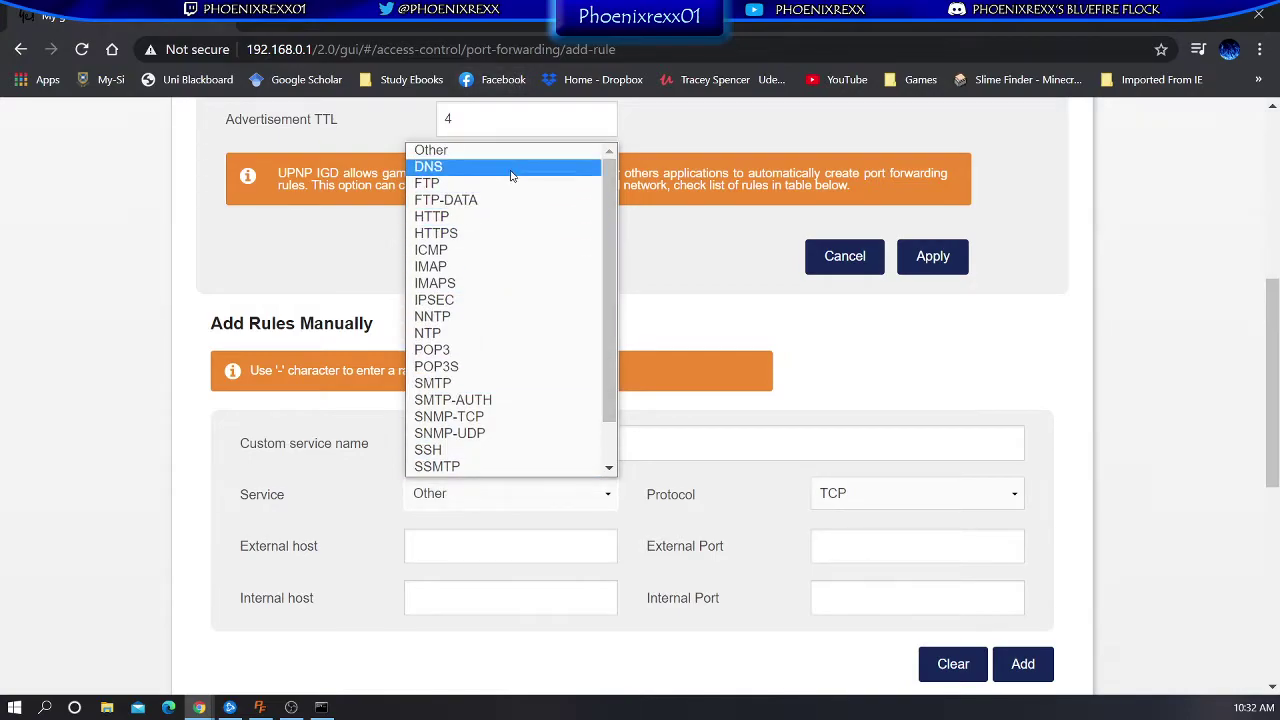
{"action": "key", "text": "Escape"}
Set protocol TCP - UDP, external host *, and internal host 192.168.0.25
{"action": "left_click", "coordinate": [915, 494]}
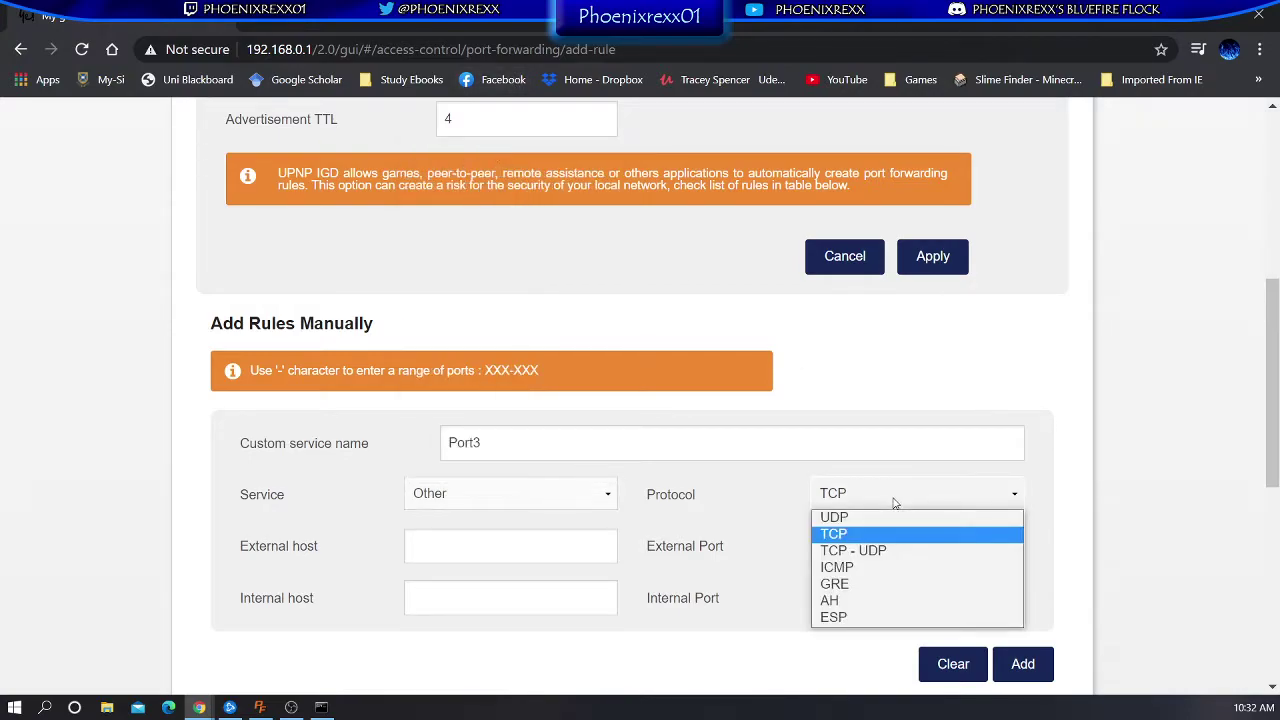
{"action": "left_click", "coordinate": [891, 562]}
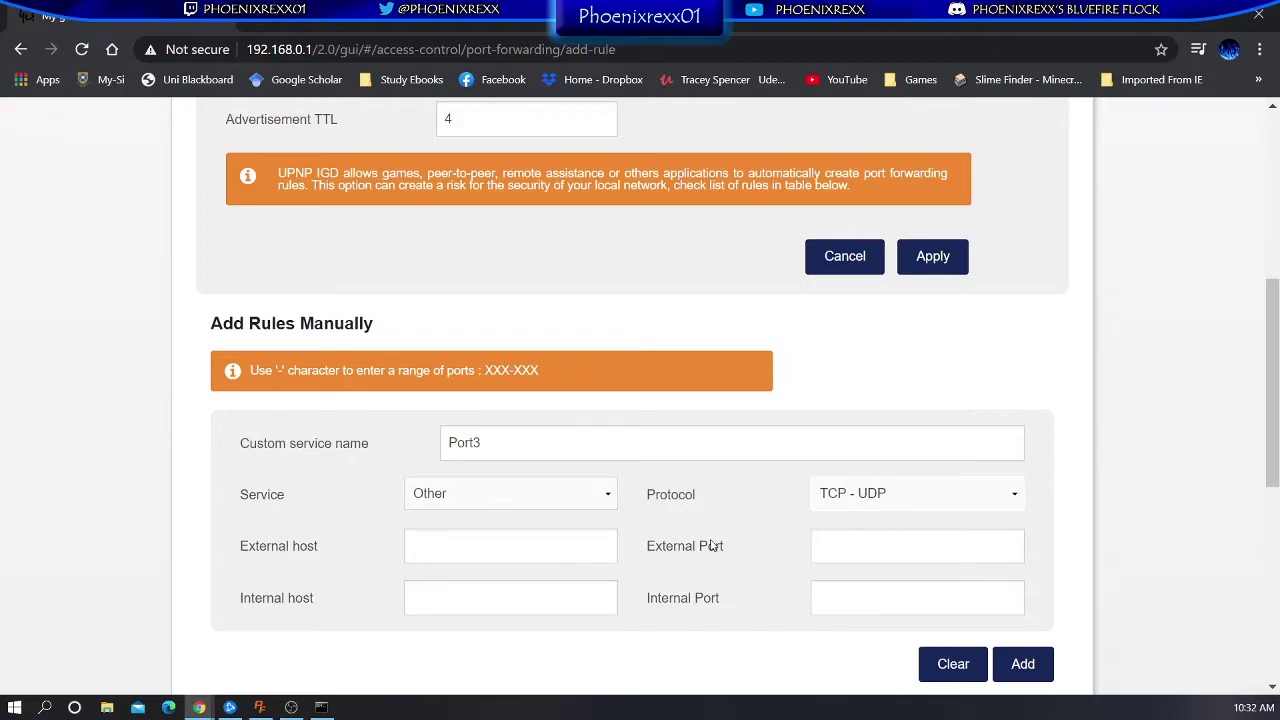
{"action": "left_click", "coordinate": [506, 556]}
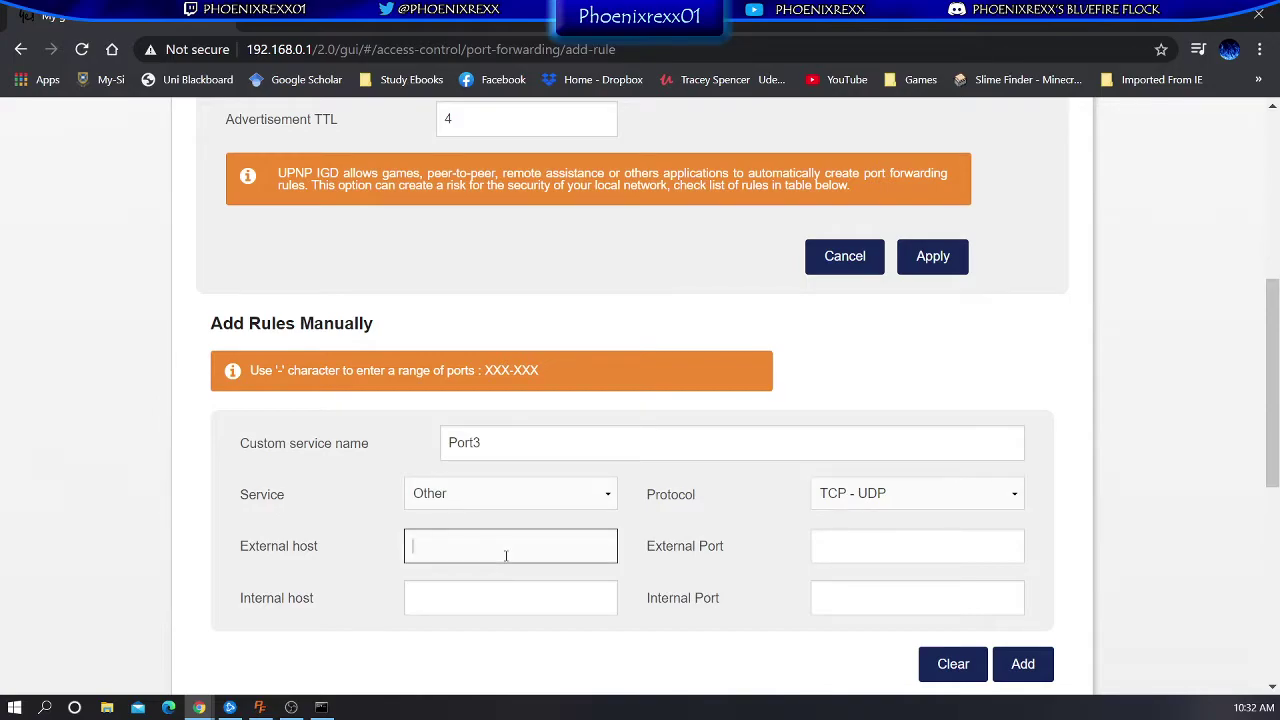
{"action": "type", "text": "'"}
{"action": "left_click", "coordinate": [453, 604]}
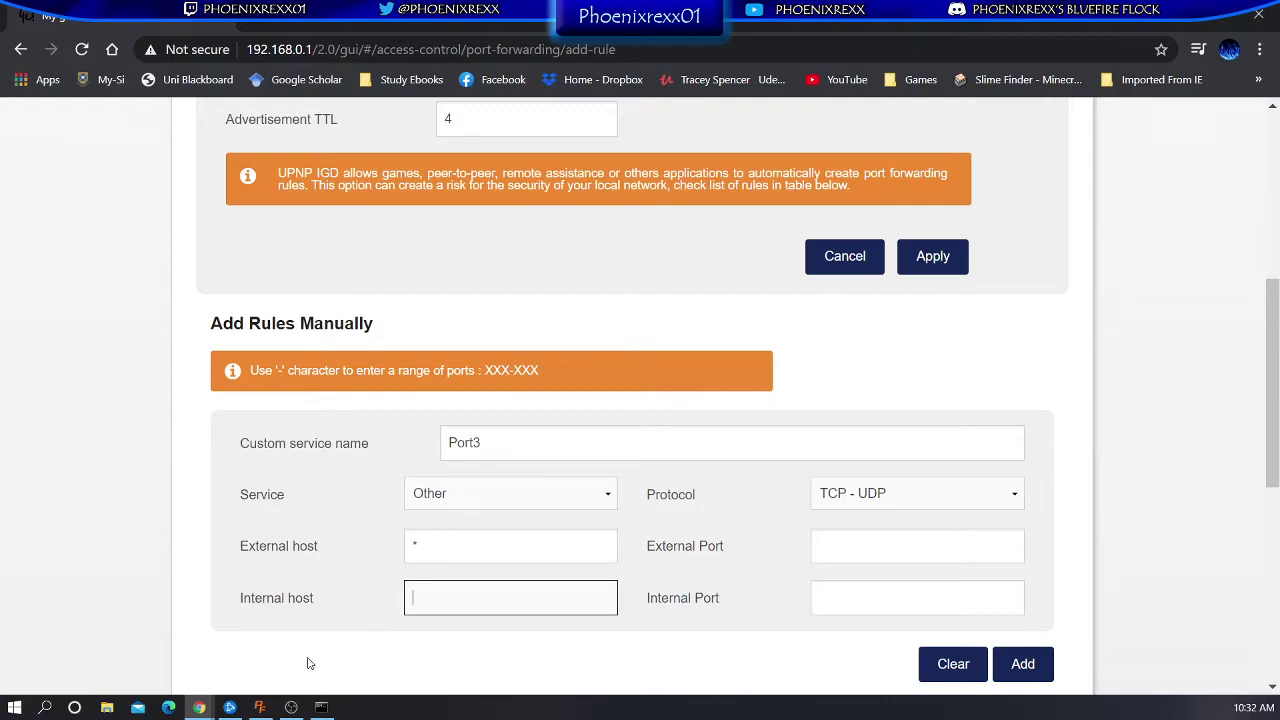
{"action": "type", "text": "192.168.0.25"}
{"action": "left_click", "coordinate": [321, 707]}
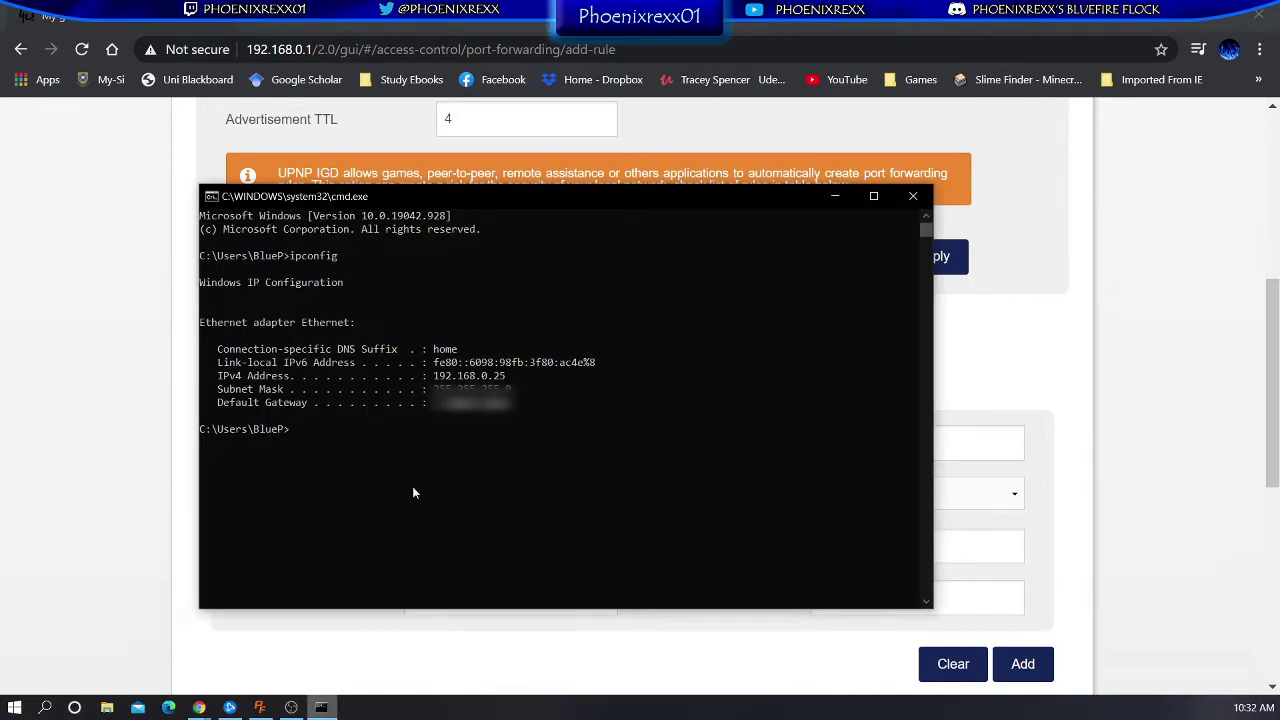
{"action": "left_click", "coordinate": [840, 203]}
{"action": "left_click", "coordinate": [887, 536]}
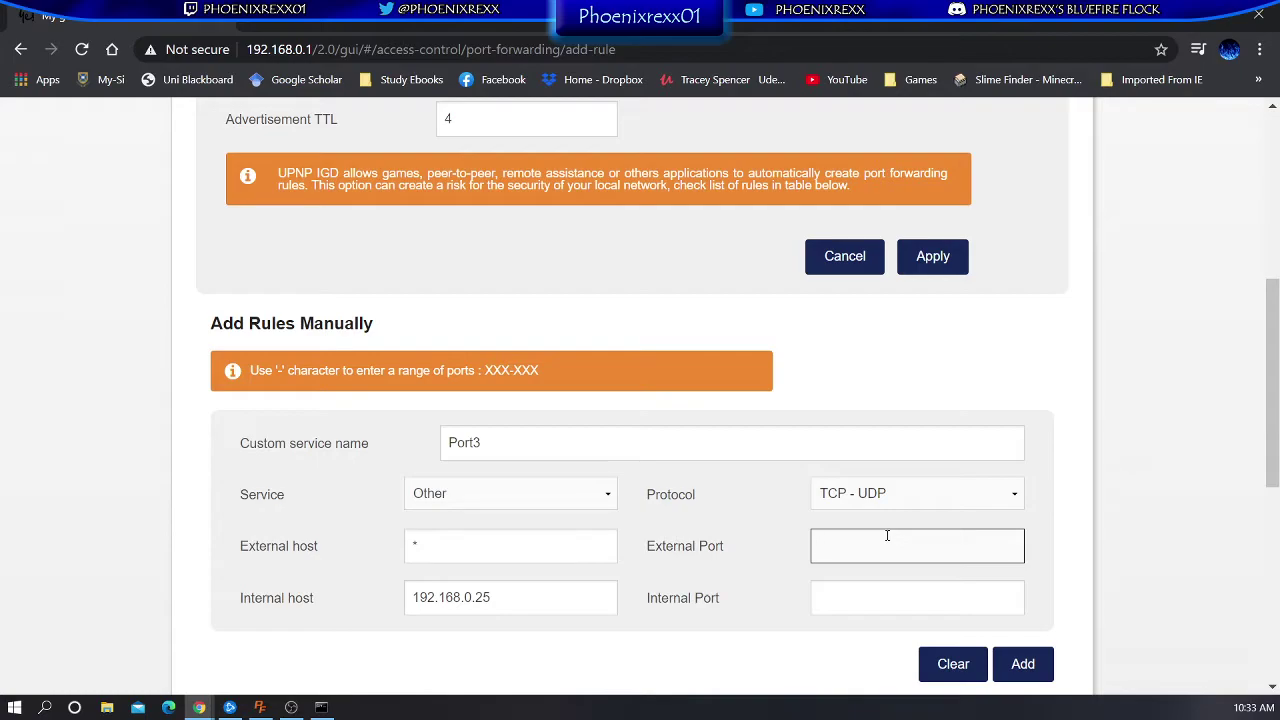
{"action": "type", "text": "27036-27"}
{"action": "type", "text": "037"}
{"action": "left_click", "coordinate": [873, 593]}
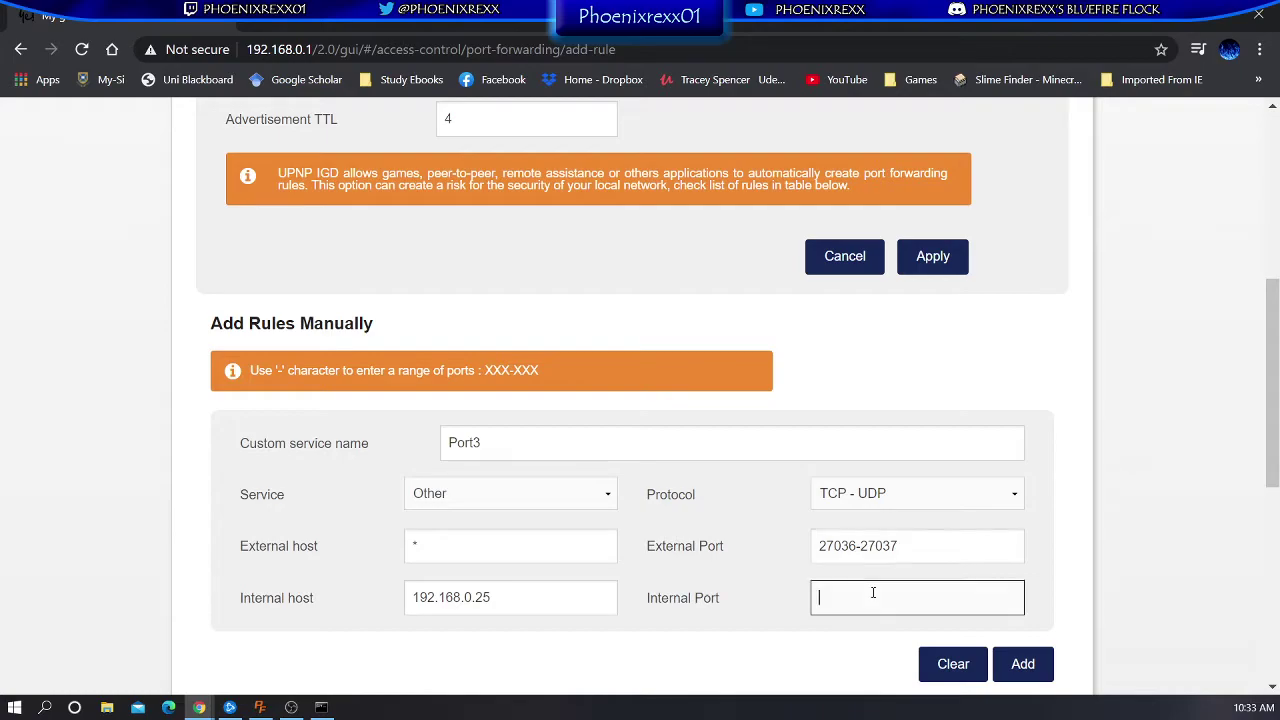
{"action": "left_click_drag", "start_coordinate": [918, 558], "coordinate": [818, 546]}
{"action": "key", "text": "ctrl+c"}
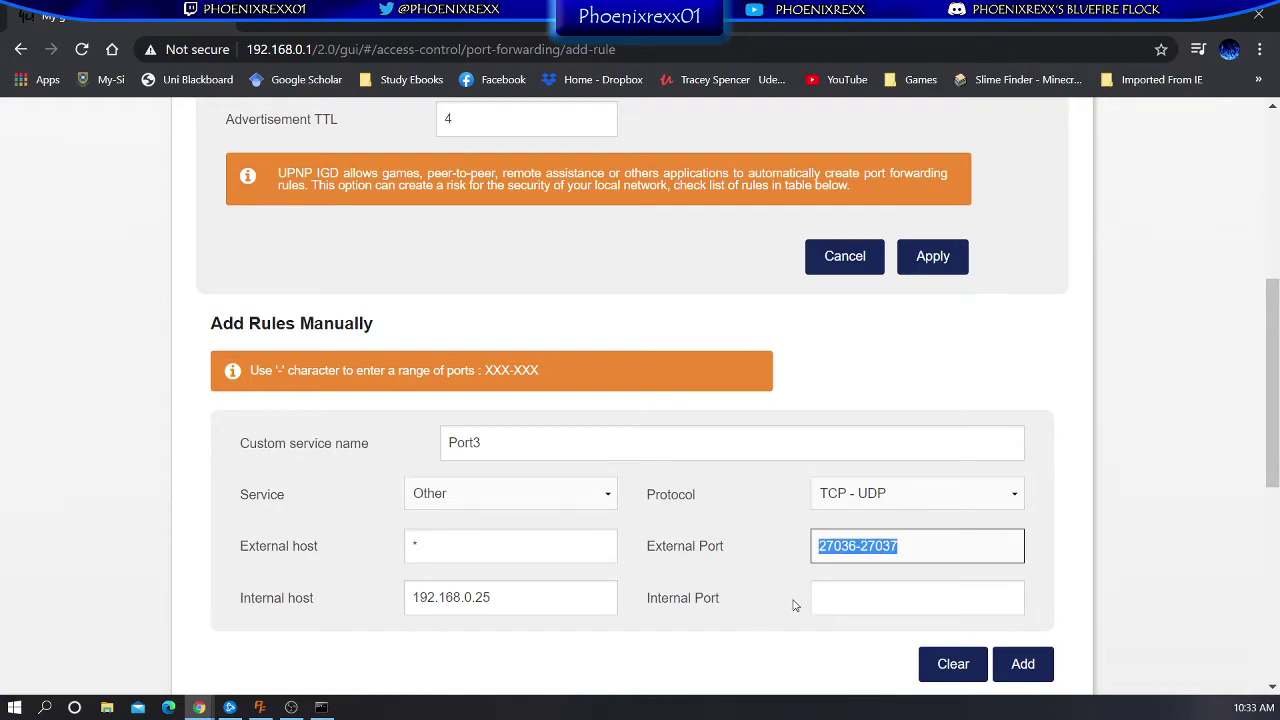
{"action": "left_click", "coordinate": [851, 600]}
{"action": "key", "text": "ctrl+v"}
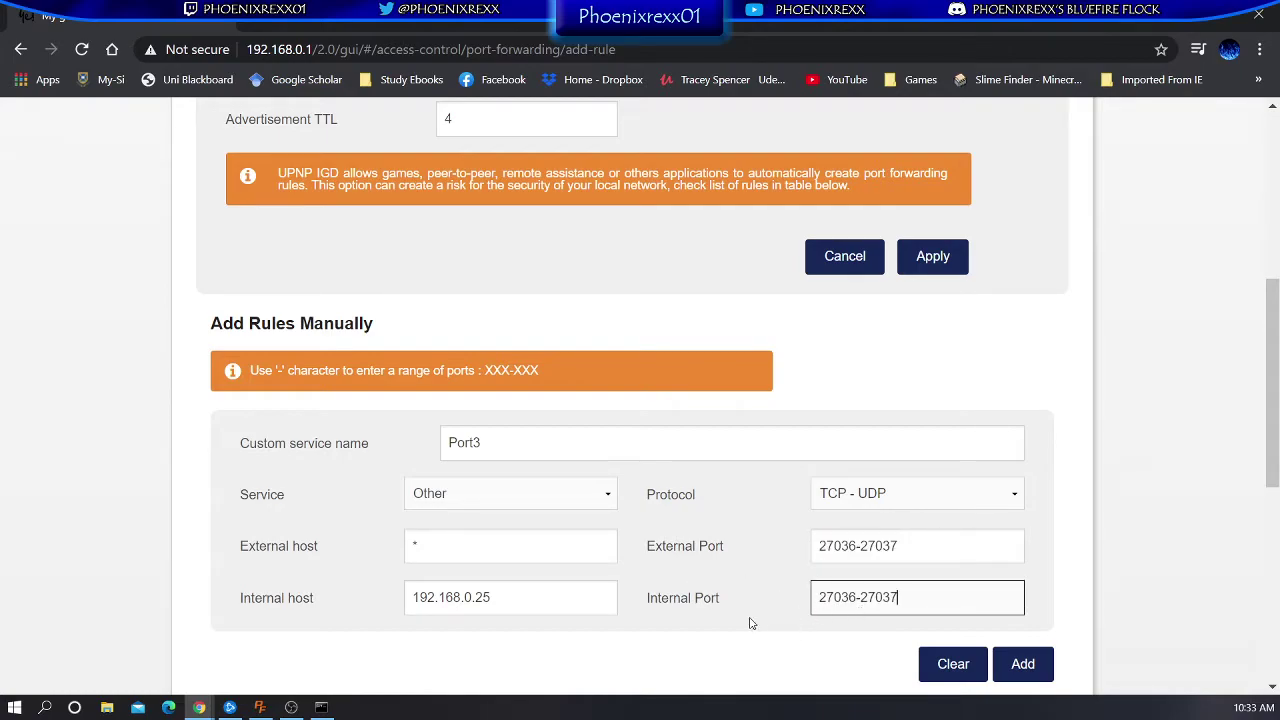
{"action": "left_click", "coordinate": [1020, 665]}
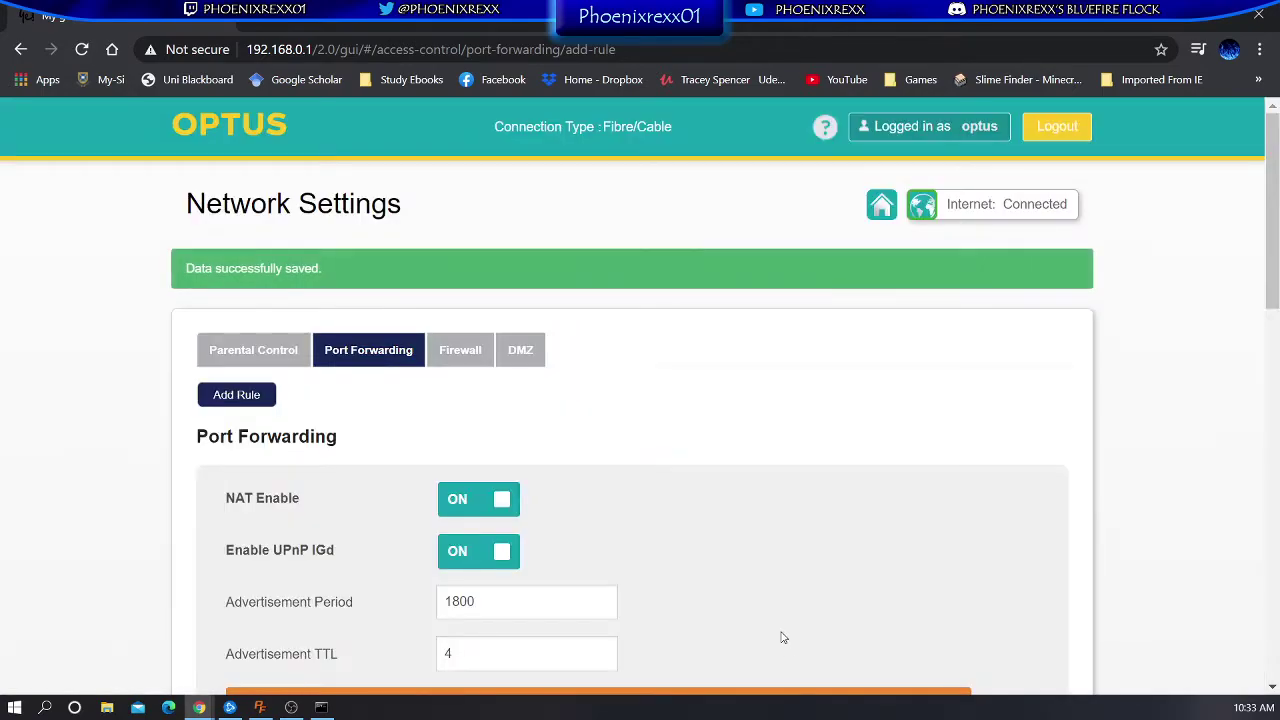
{"action": "scroll", "coordinate": [936, 382], "scroll_direction": "down", "scroll_amount": 3}
{"action": "scroll", "coordinate": [936, 382], "scroll_direction": "down", "scroll_amount": 8}
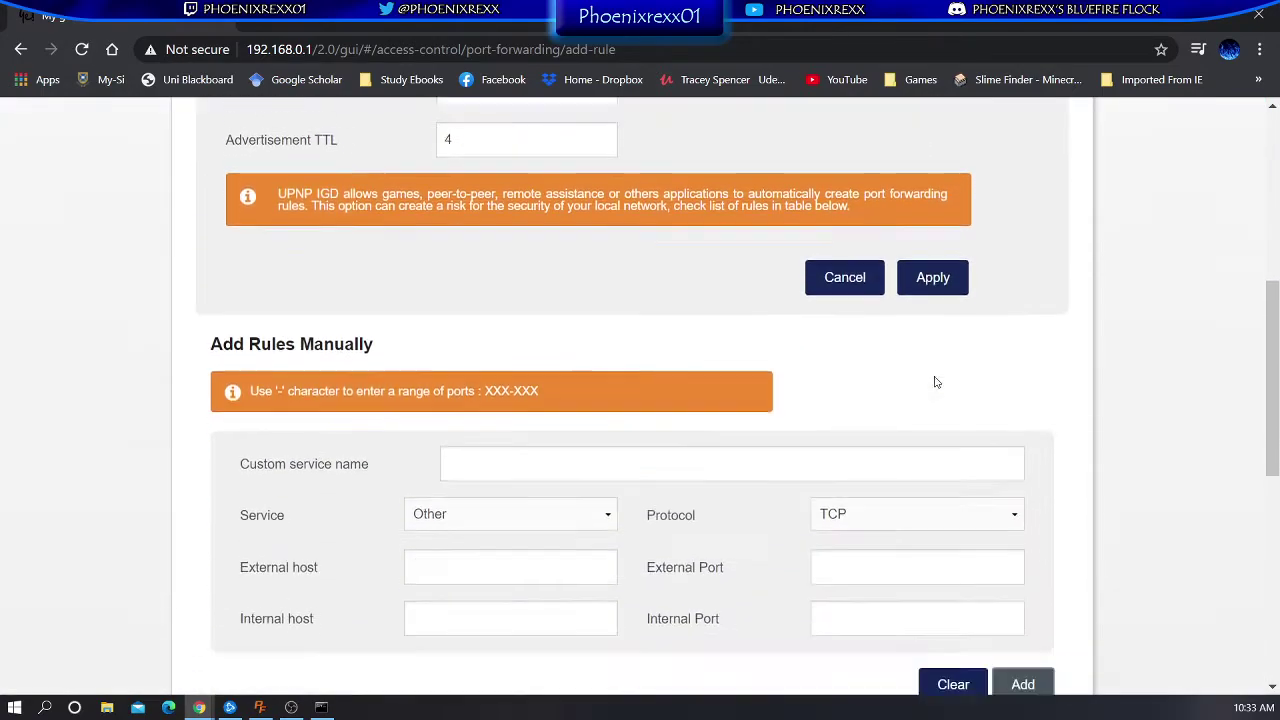
{"action": "scroll", "coordinate": [936, 382], "scroll_direction": "up", "scroll_amount": 1}
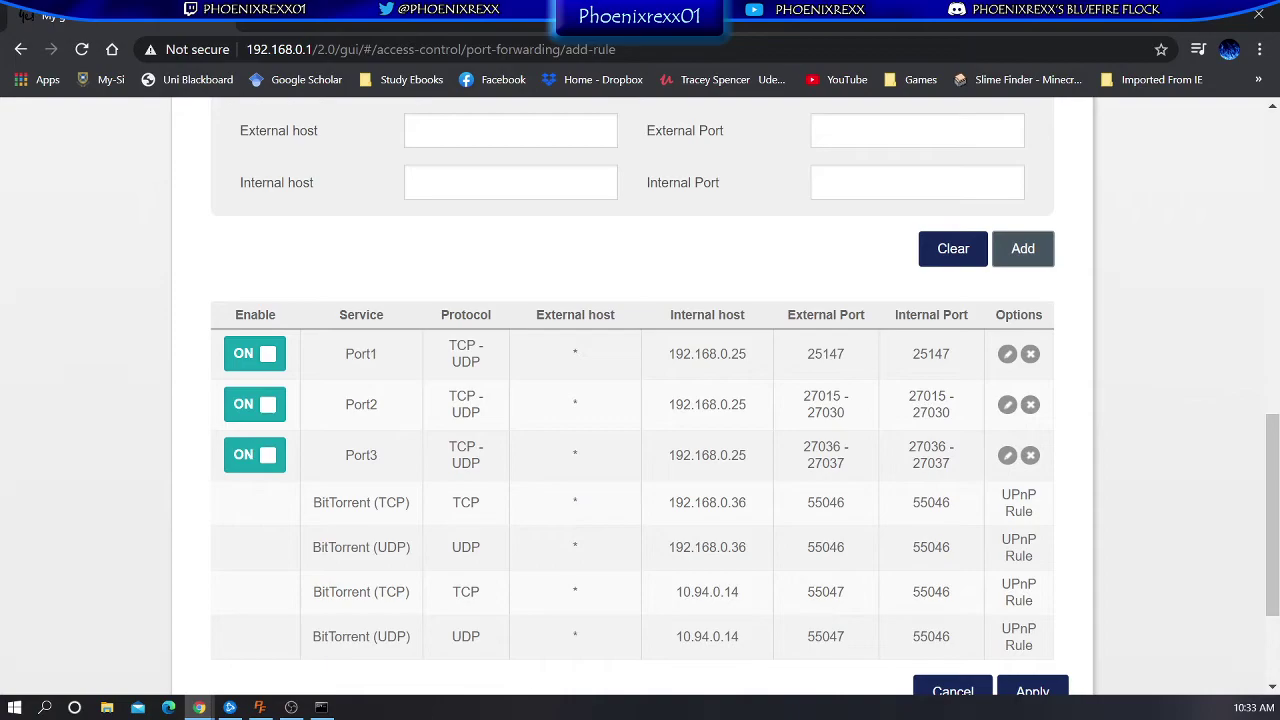
{"action": "left_click", "coordinate": [260, 707]}
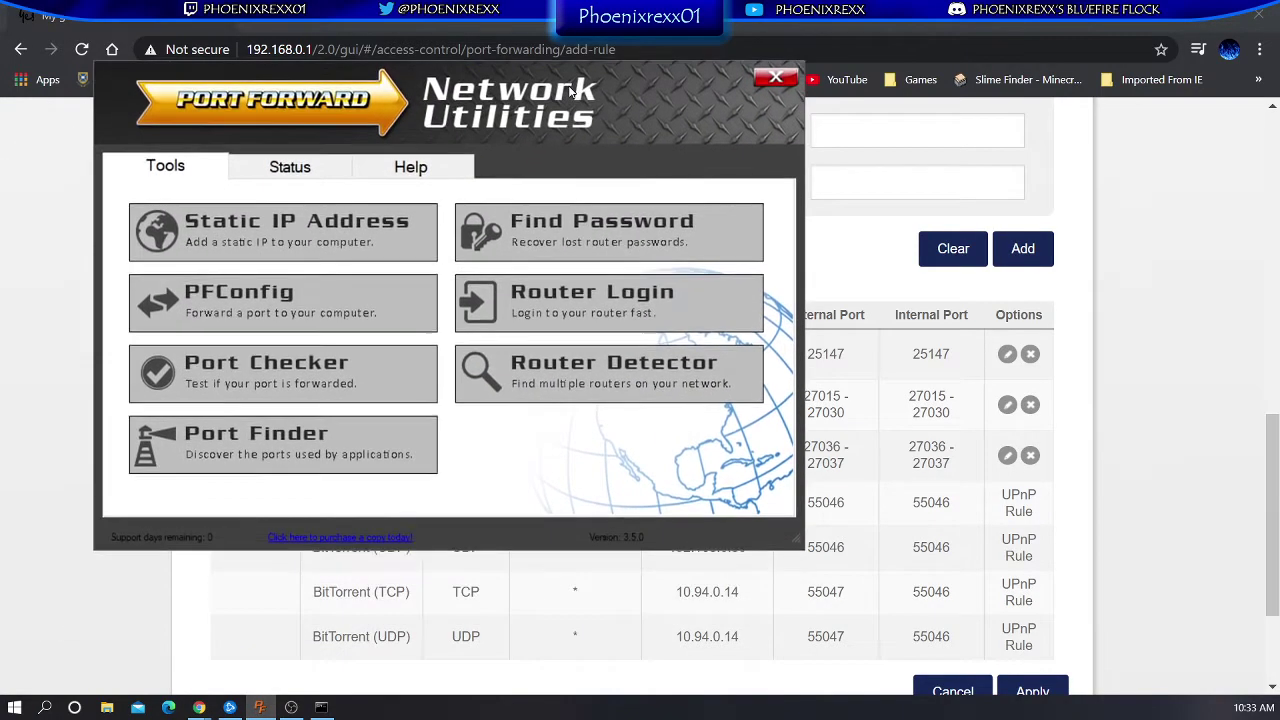
Run Port Checker on TCP port 27036 and confirm it reports OPEN
{"action": "left_click", "coordinate": [357, 371]}
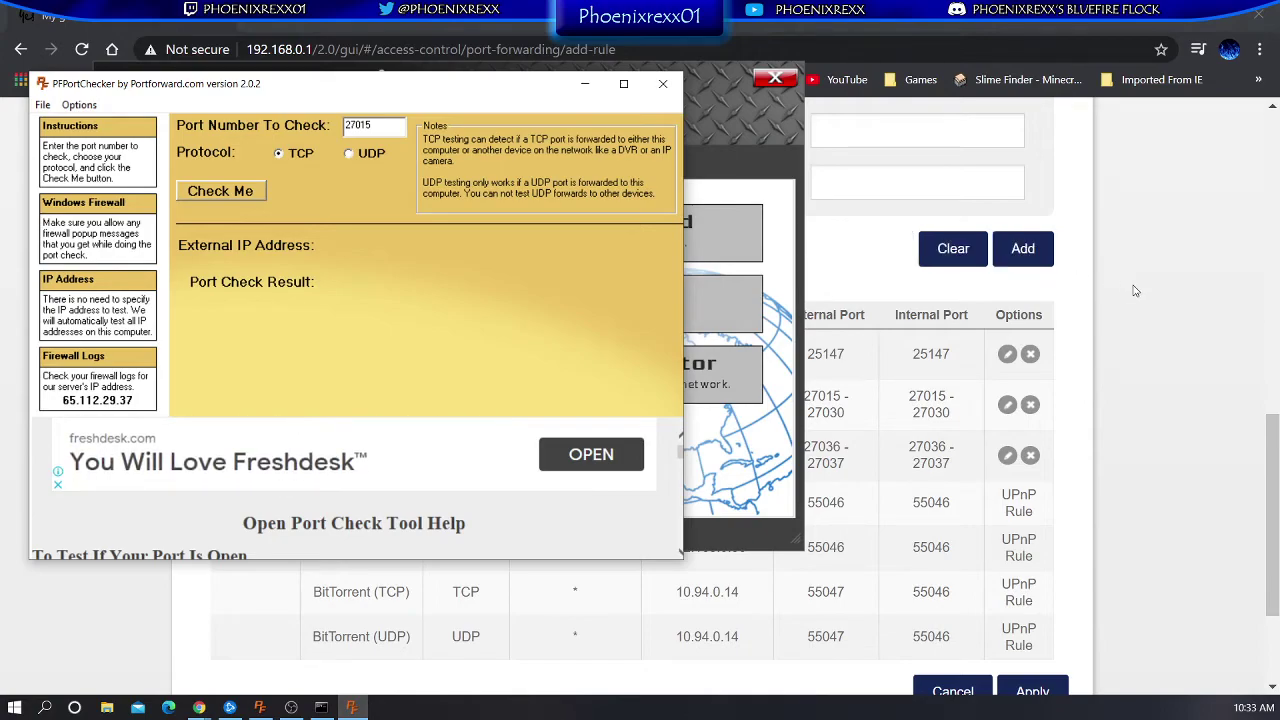
{"action": "double_click", "coordinate": [358, 125]}
{"action": "type", "text": "270"}
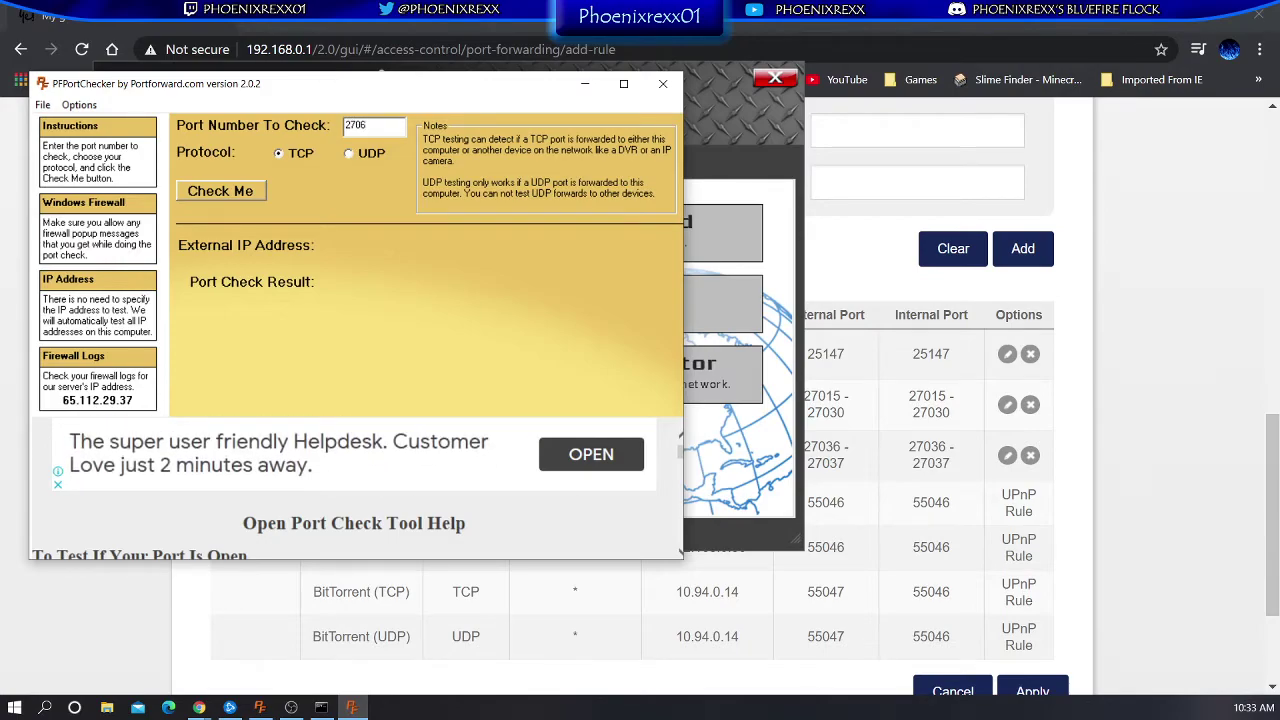
{"action": "type", "text": "36"}
{"action": "left_click", "coordinate": [213, 188]}
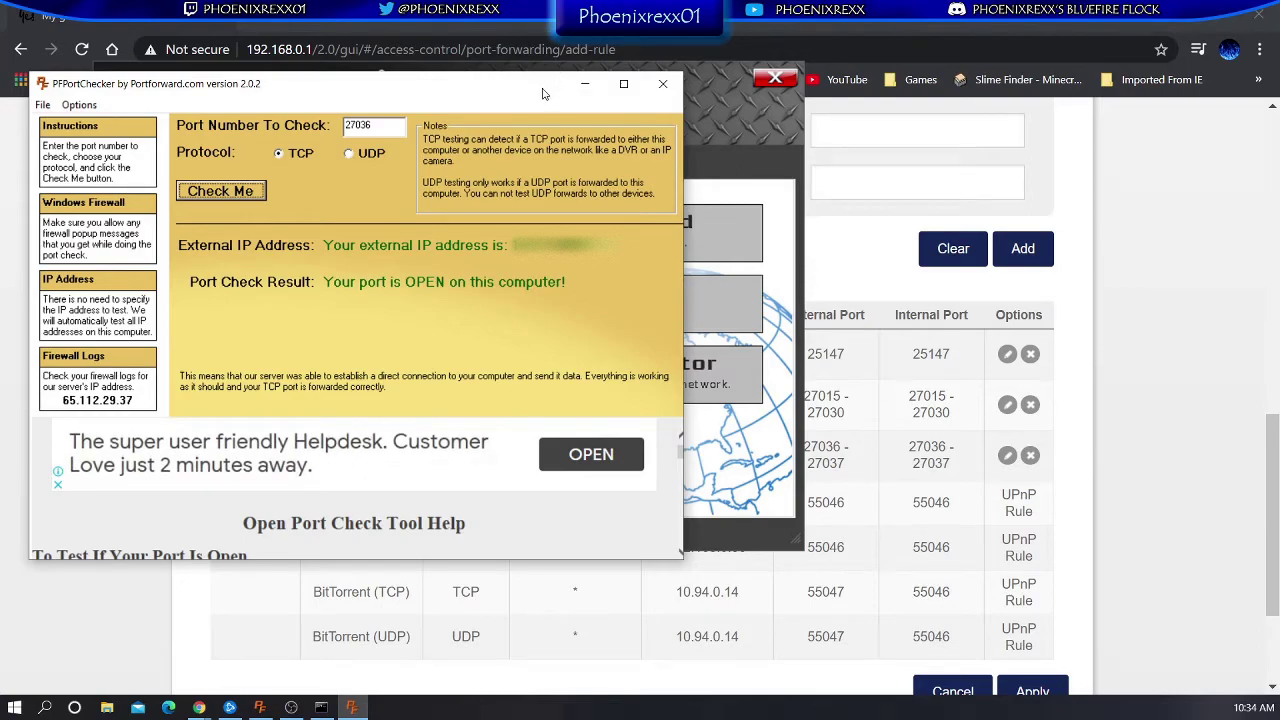
Put away PFPortChecker and Network Utilities and return to the router's Port Forwarding page
{"action": "left_click", "coordinate": [585, 84]}
{"action": "left_click_drag", "start_coordinate": [634, 91], "coordinate": [0, 133]}
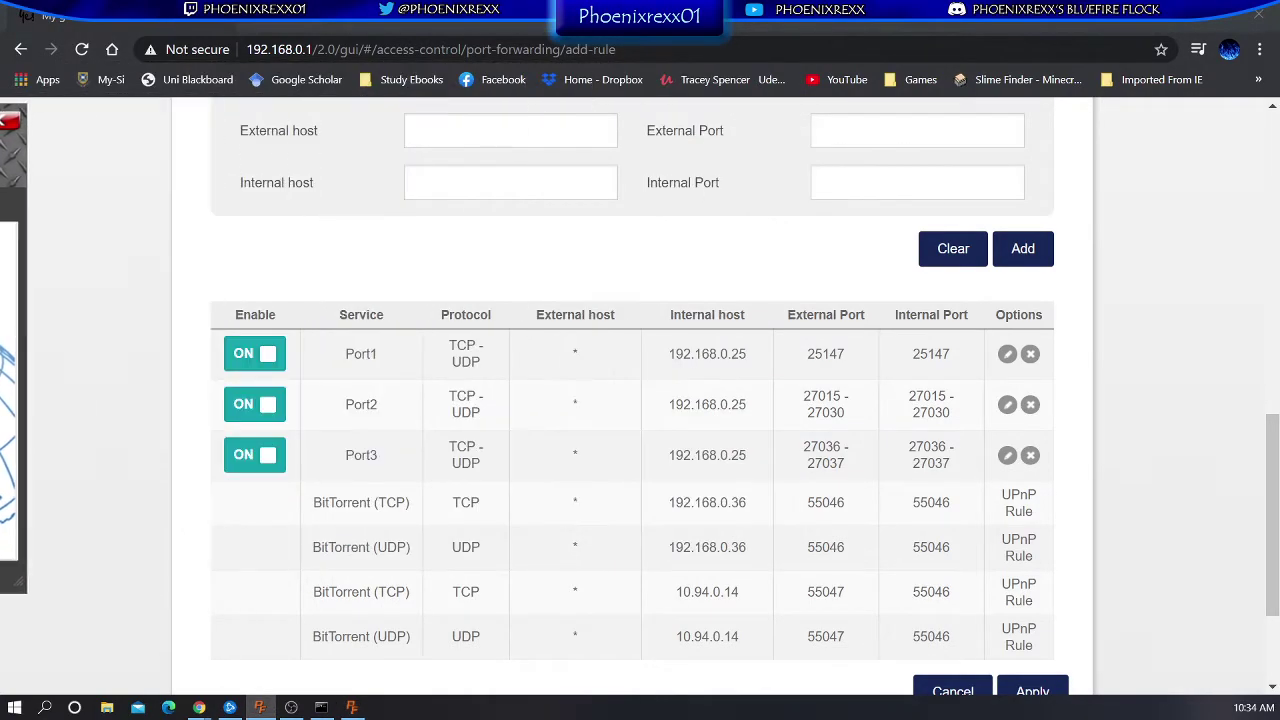
{"action": "left_click", "coordinate": [612, 281]}
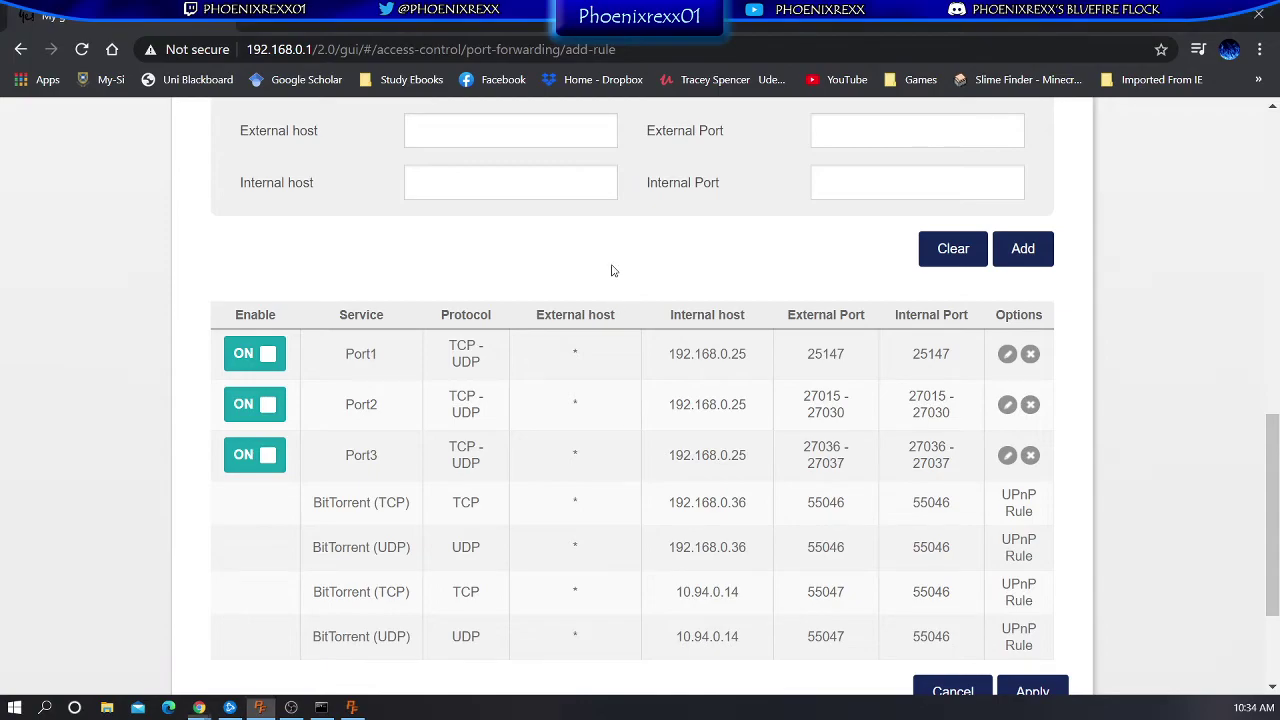
{"action": "scroll", "coordinate": [857, 380], "scroll_direction": "up", "scroll_amount": 4}
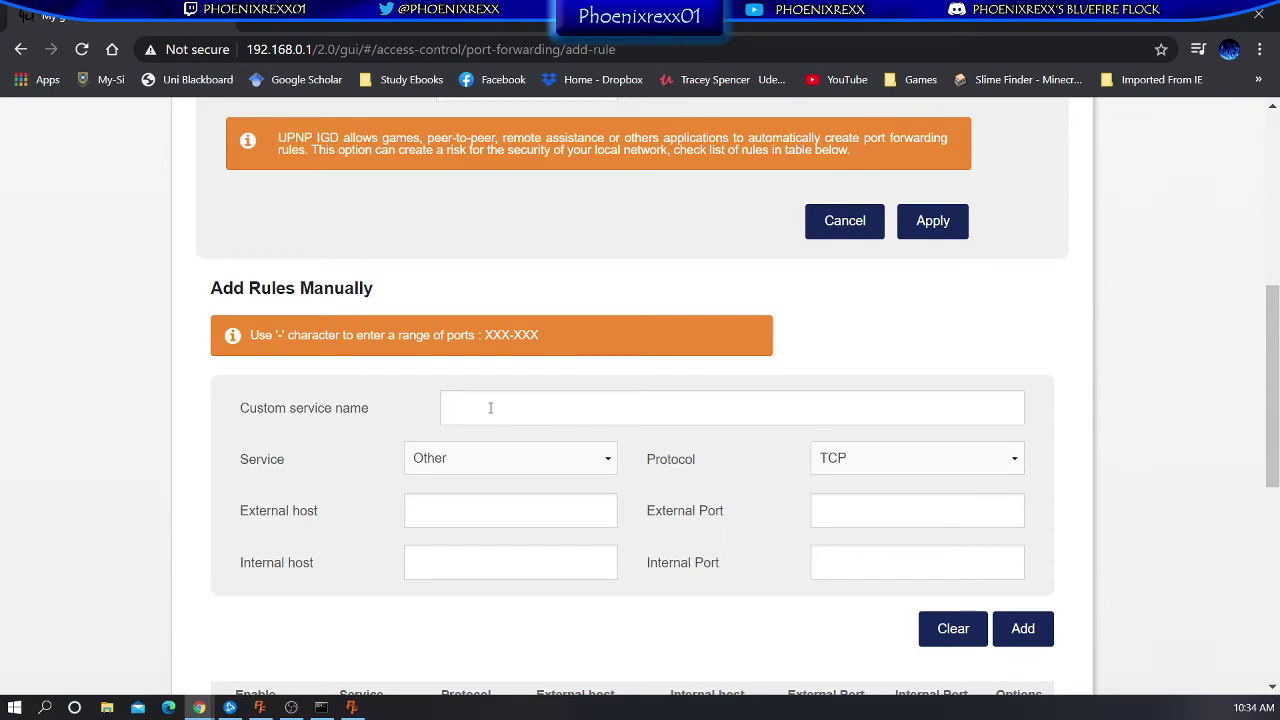
Start a new manual rule with protocol TCP - UDP and external host *
{"action": "left_click", "coordinate": [872, 466]}
{"action": "left_click", "coordinate": [871, 516]}
{"action": "left_click", "coordinate": [442, 505]}
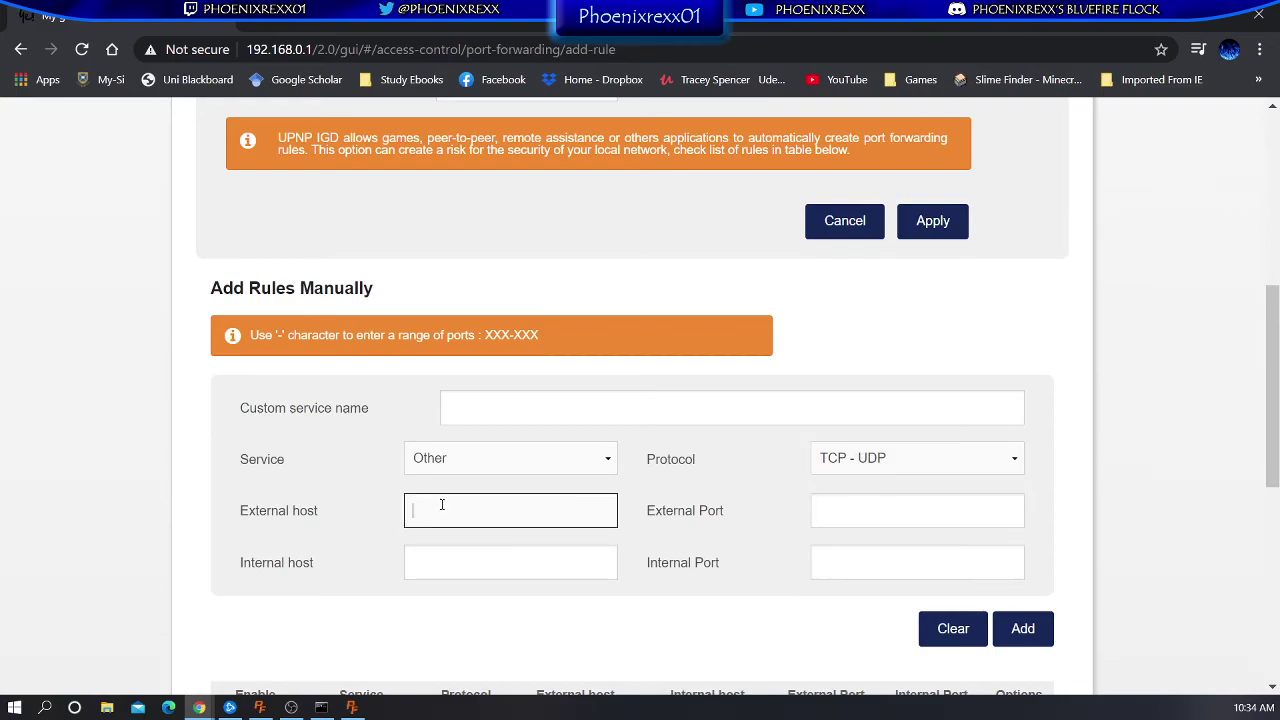
{"action": "left_click", "coordinate": [438, 570]}
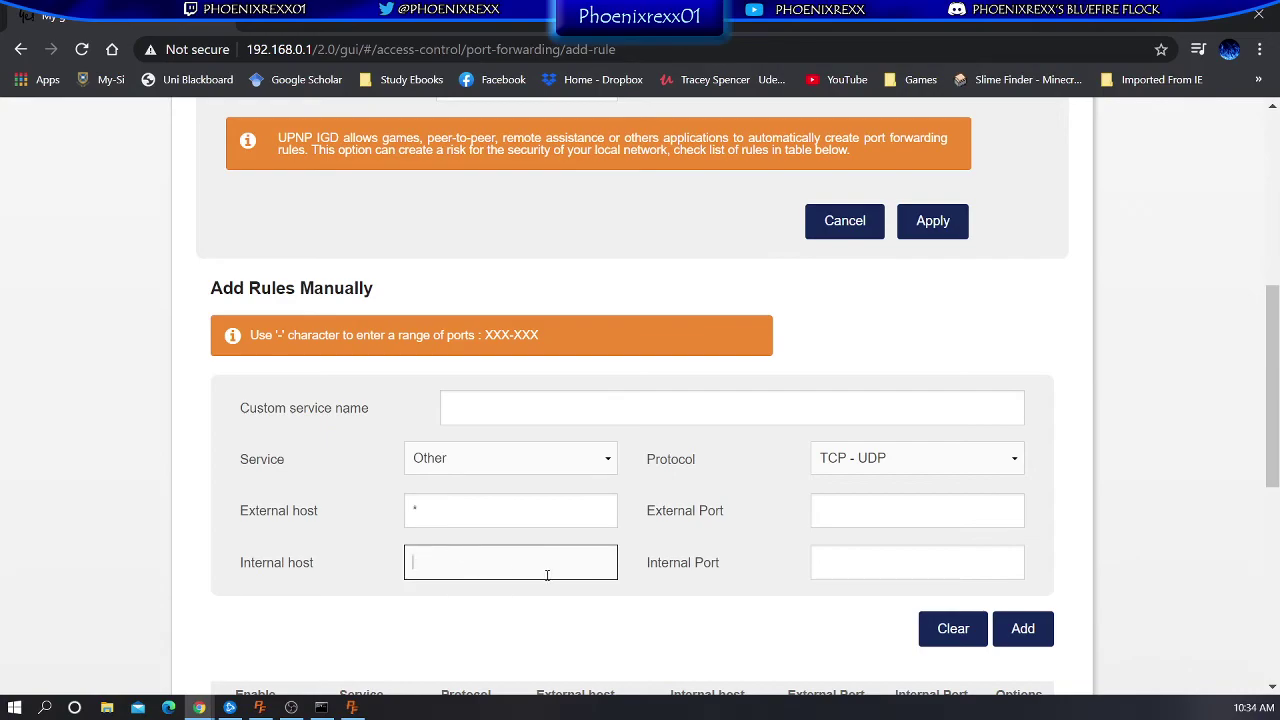
{"action": "left_click", "coordinate": [847, 521]}
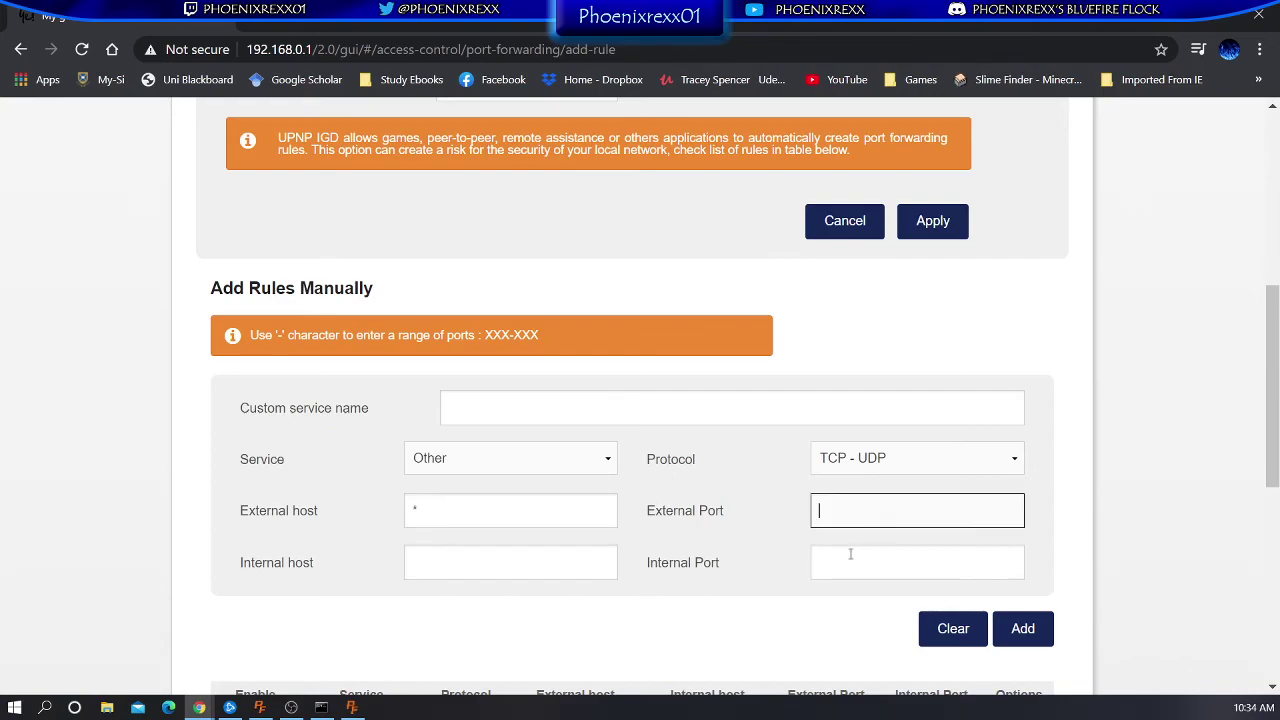
{"action": "left_click", "coordinate": [851, 563]}
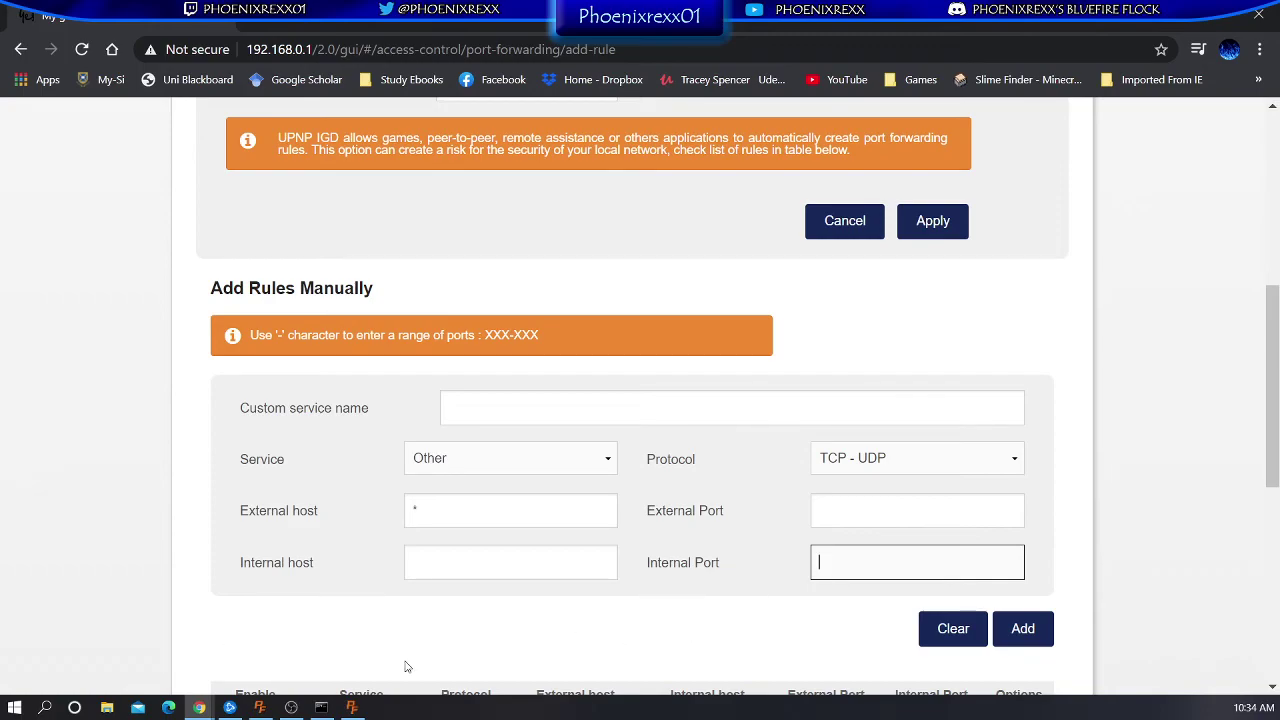
{"action": "left_click", "coordinate": [292, 710]}
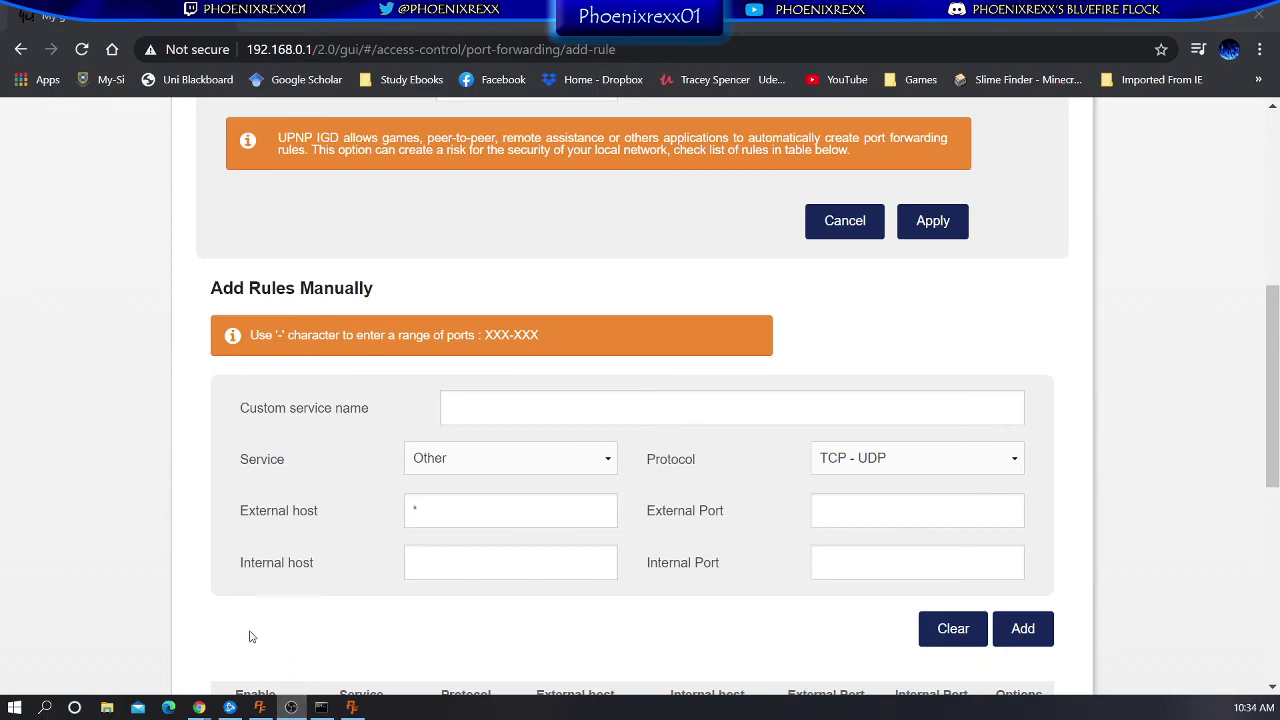